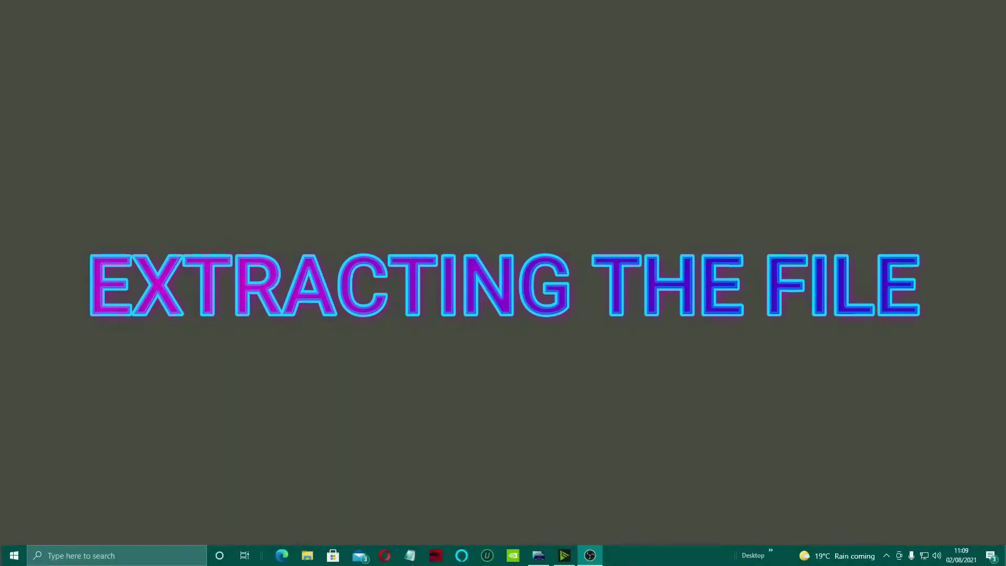
- Move ATS_TS.SE_.Tool_.0.2.3.2.zip and its extracted folder from Downloads to the desktop
left_click(308, 557)
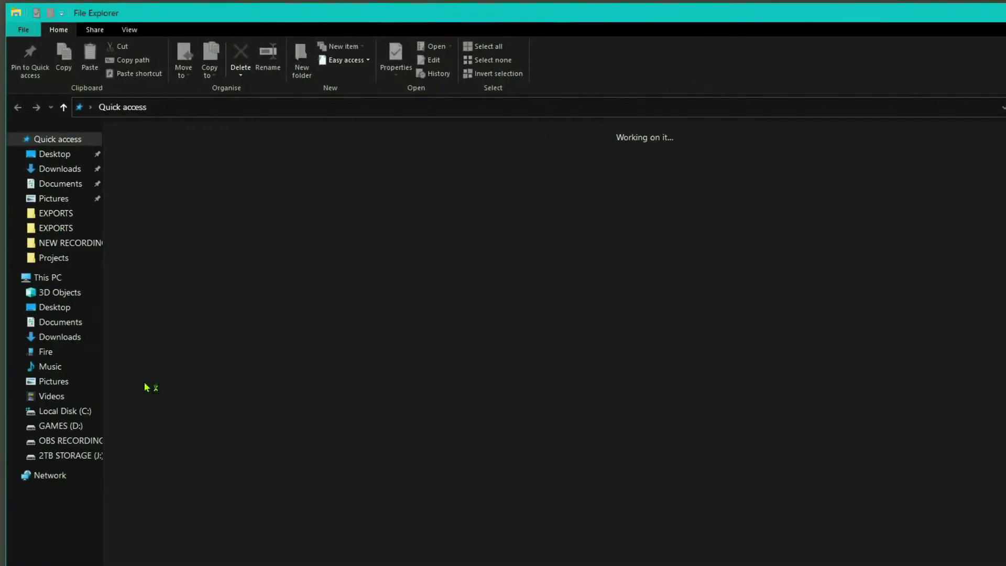
left_click(79, 178)
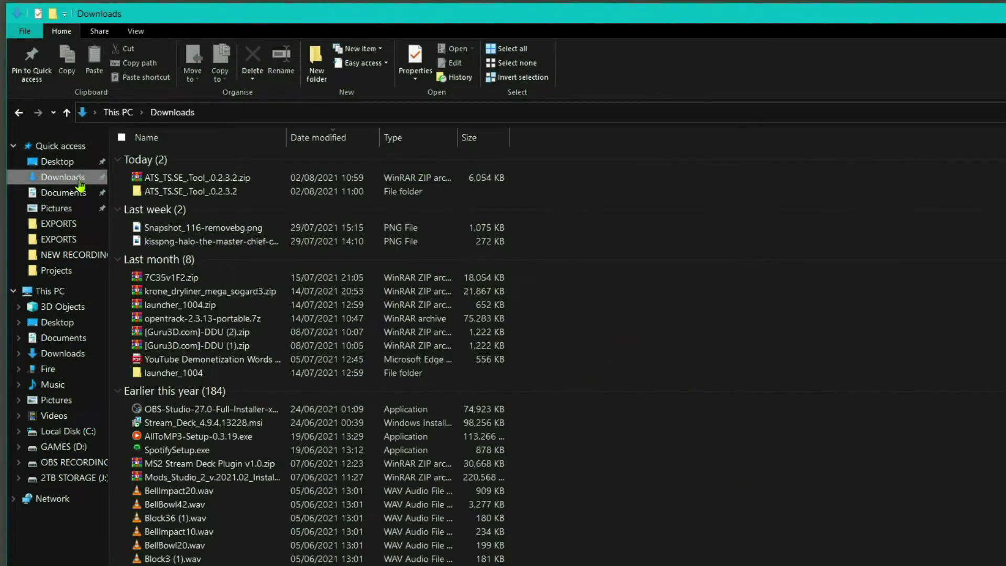
right_click(244, 180)
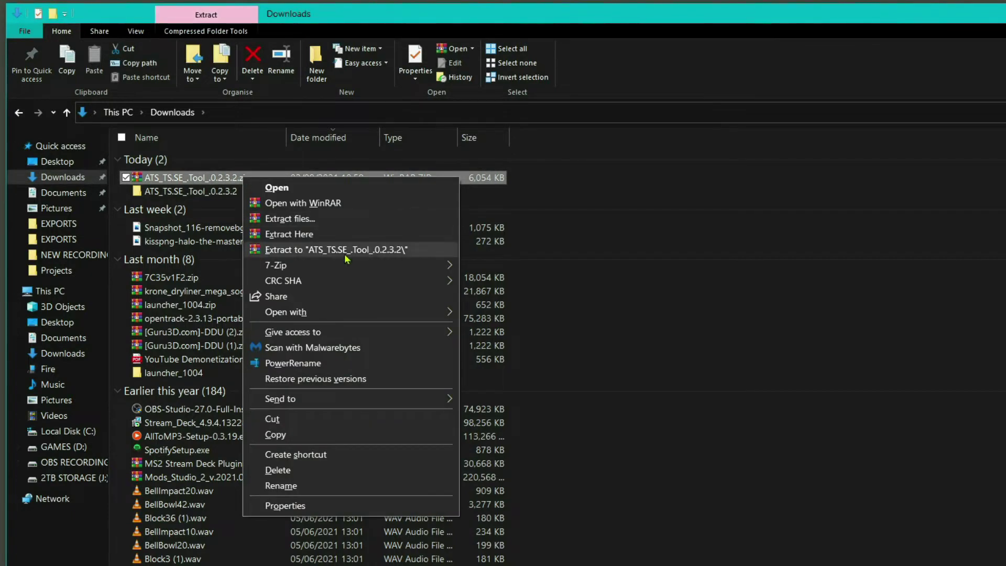
left_click(638, 215)
left_click_drag(535, 194, 412, 177)
right_click(412, 176)
left_click(497, 379)
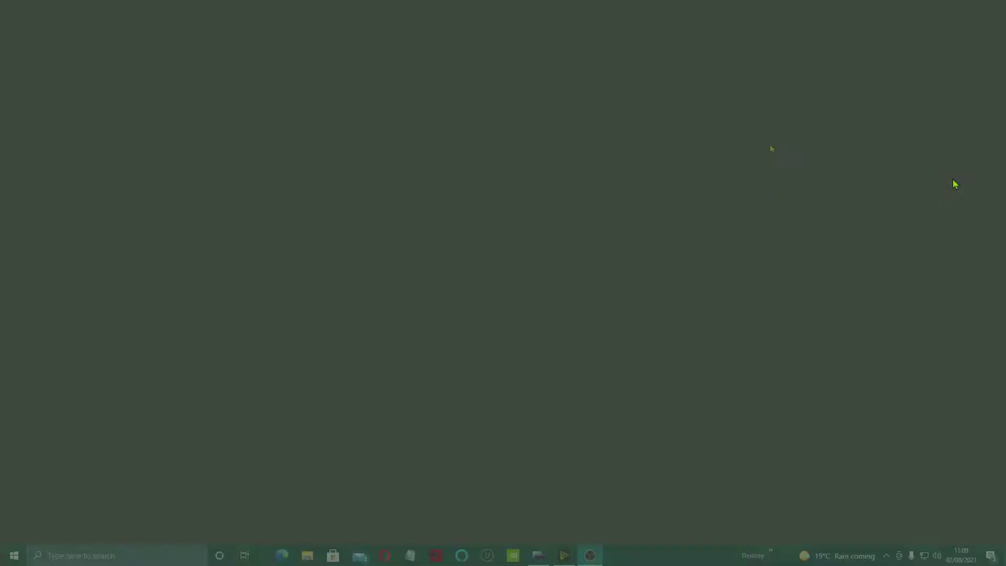
right_click(694, 184)
left_click(733, 234)
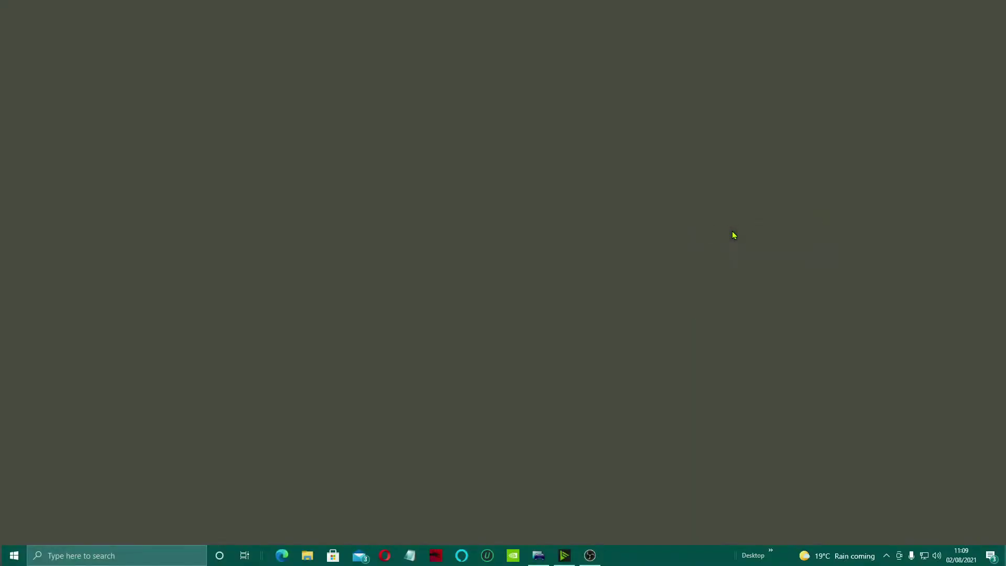
- Set the zip file apart on the desktop and open the nested ATS_TS.SE_.Tool_.0.2.3.2 folder
left_click_drag(706, 176, 931, 45)
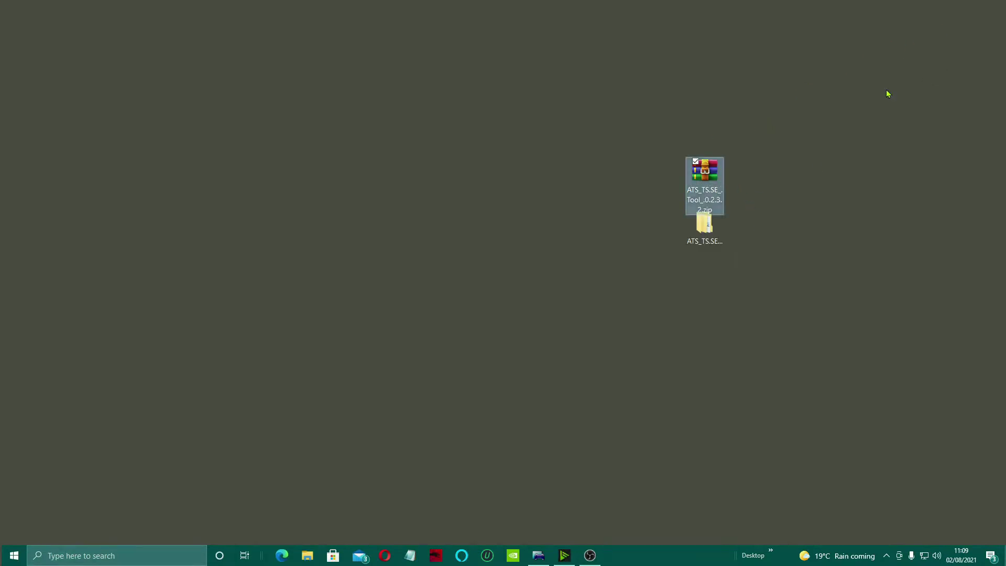
double_click(698, 231)
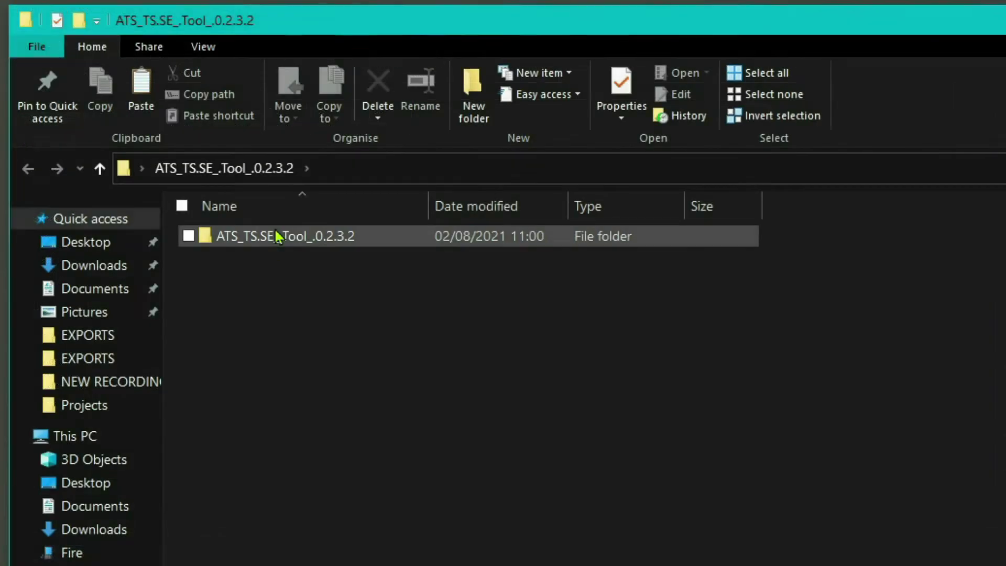
double_click(276, 239)
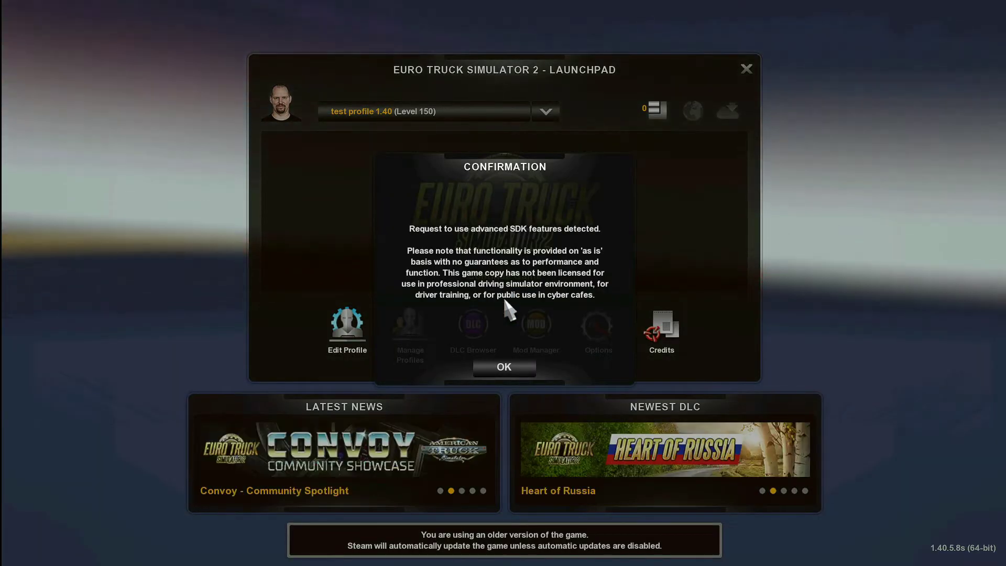
- Accept the SDK features request in Euro Truck Simulator 2, and check the explored cities on the world map
left_click(508, 367)
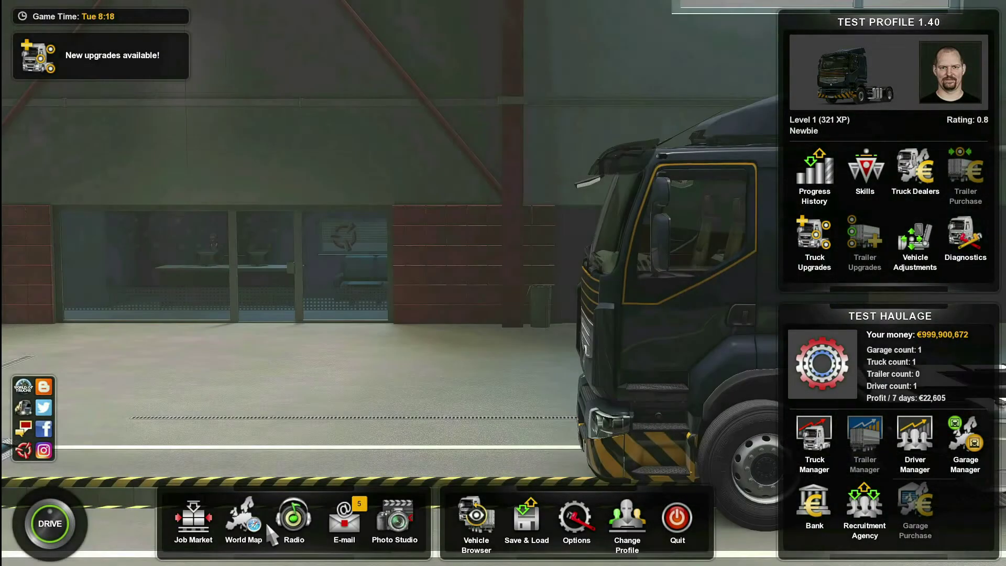
left_click(245, 518)
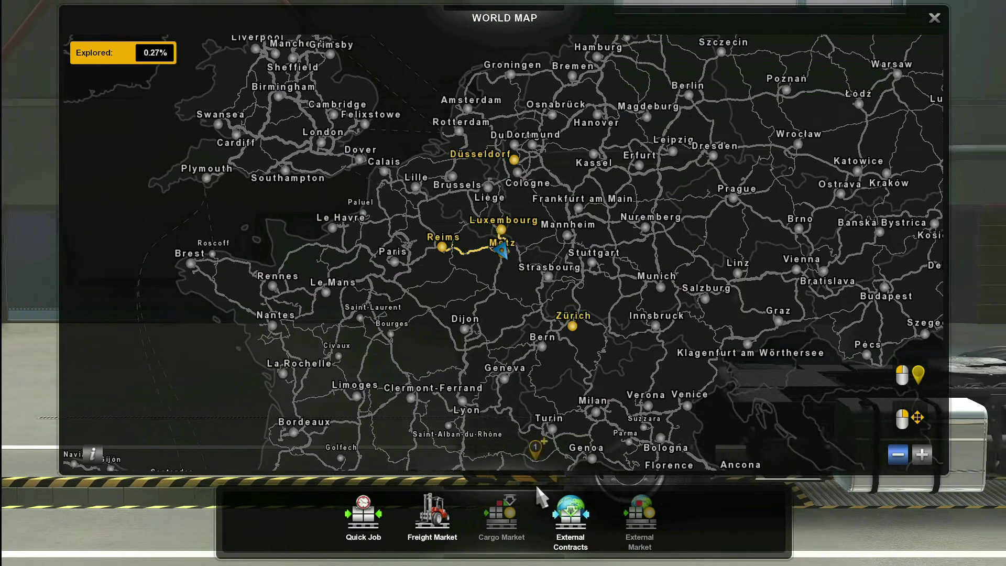
left_click(933, 19)
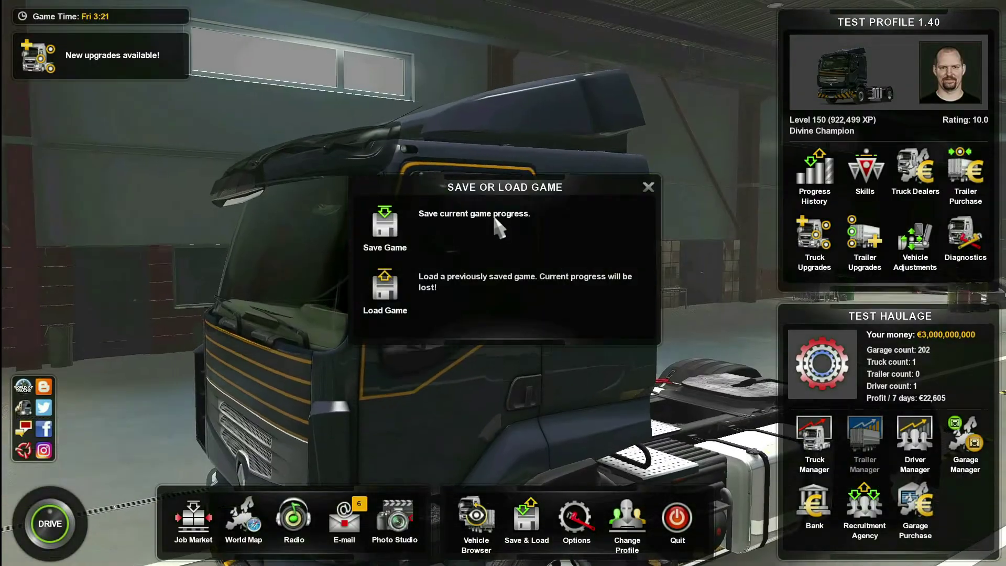
- Save the current game progress as a new save, naming it with the player's first name followed by 1
left_click(493, 217)
type("s")
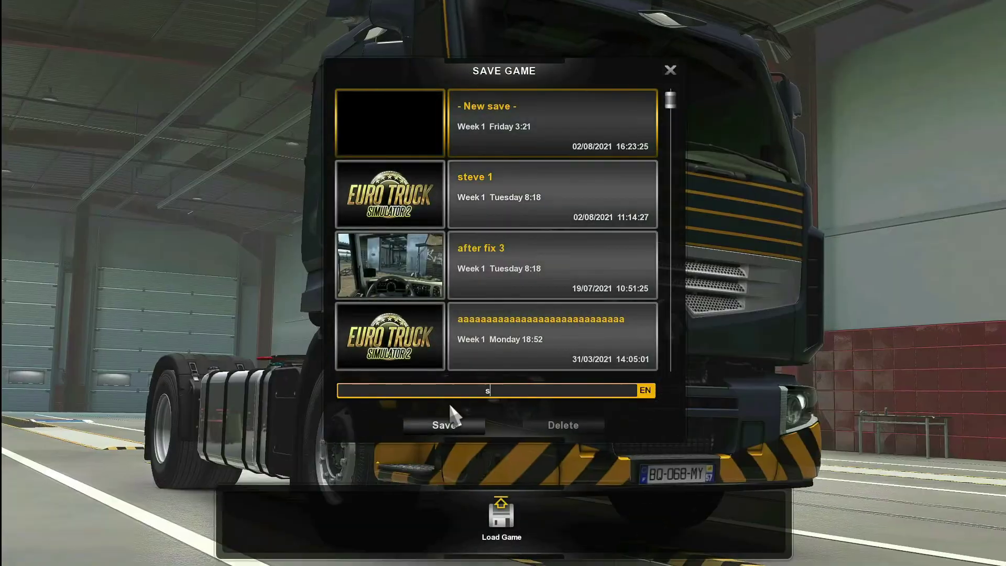
type("tev")
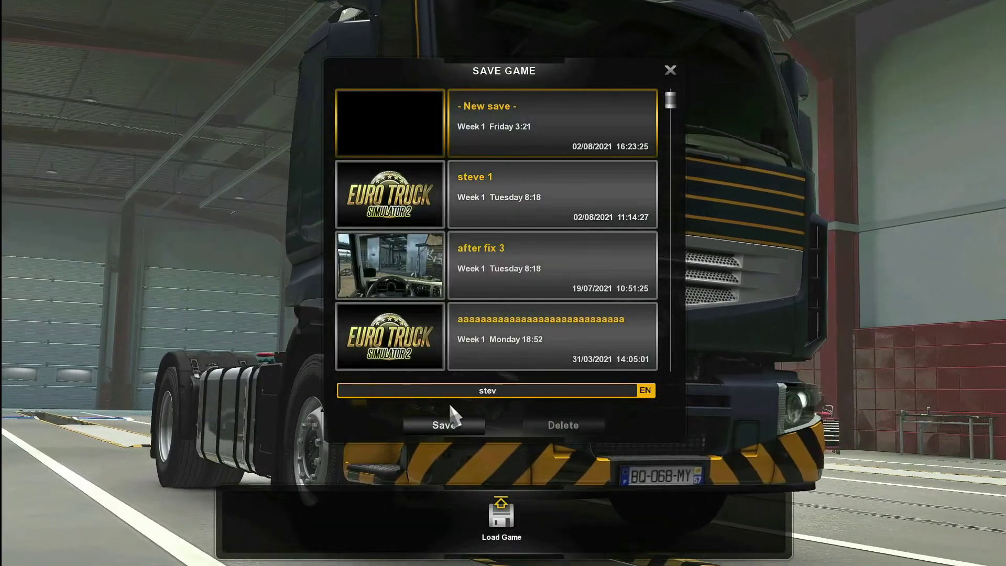
type("e 1")
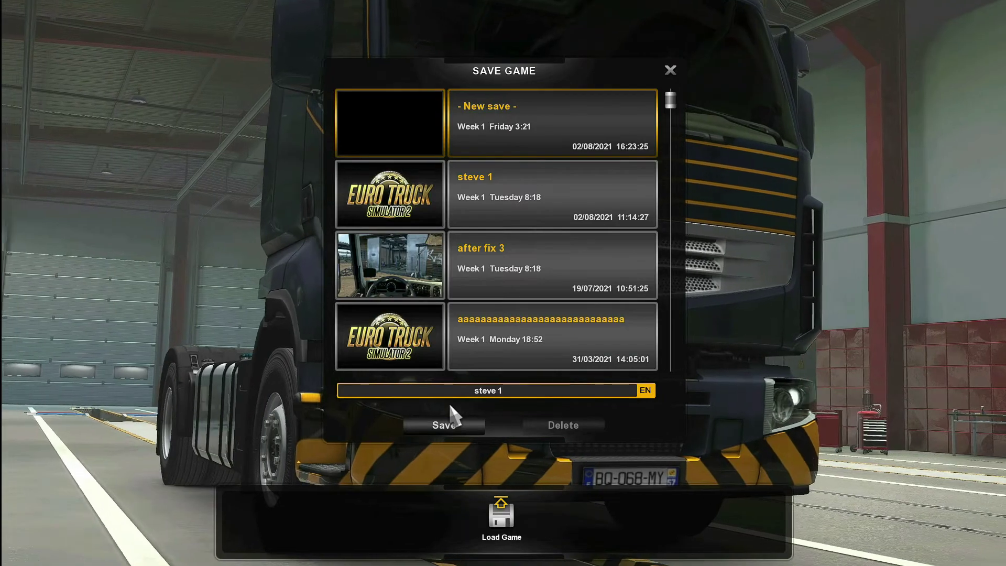
left_click(448, 428)
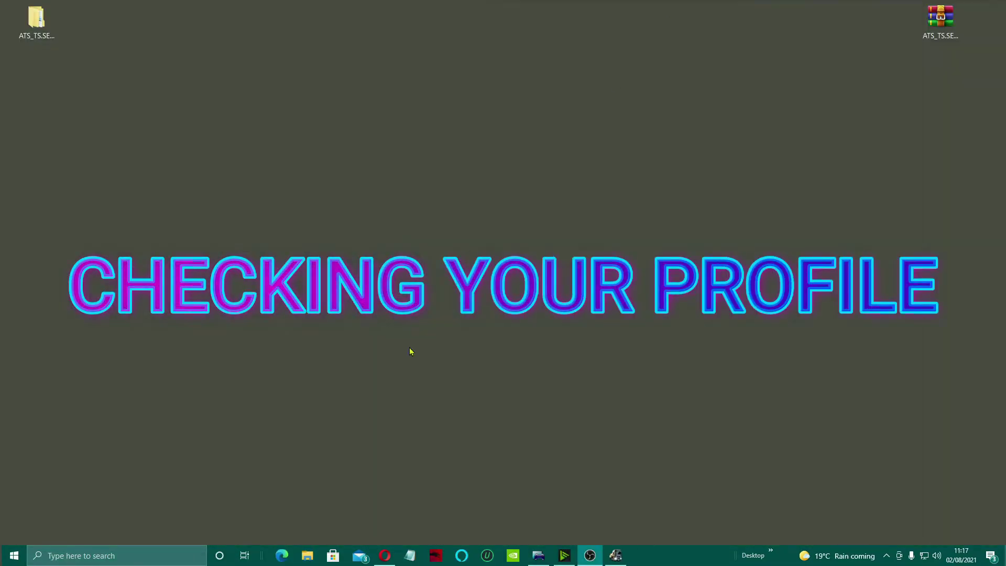
- In File Explorer, check the profile folders in Documents under Euro Truck Simulator 2\profiles and close the window
left_click(307, 556)
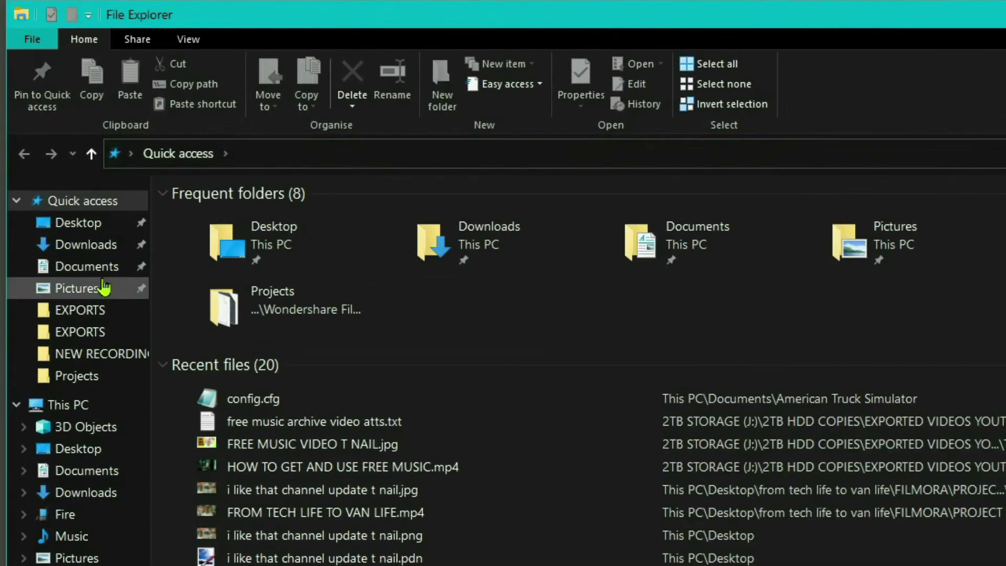
left_click(105, 266)
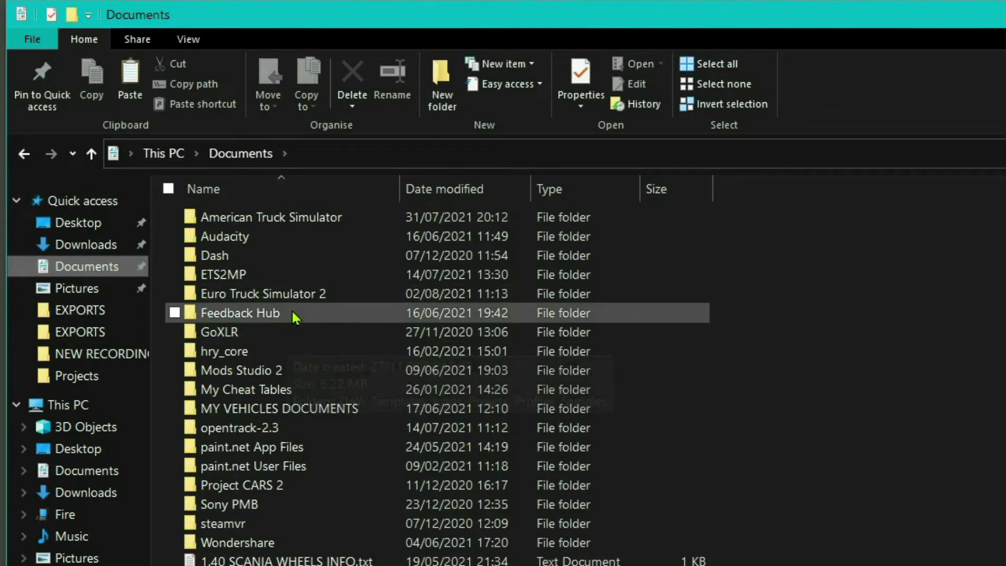
double_click(314, 296)
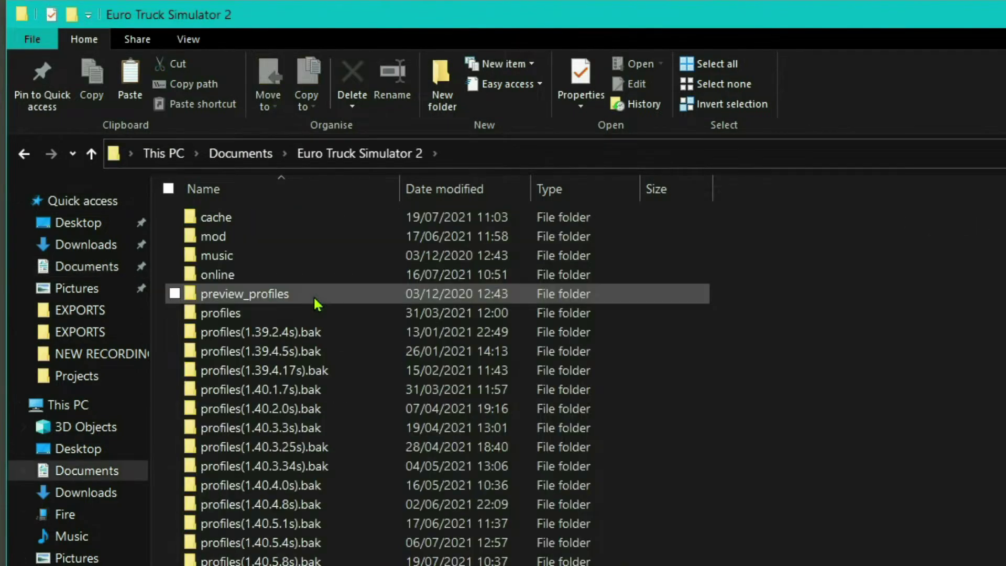
double_click(326, 310)
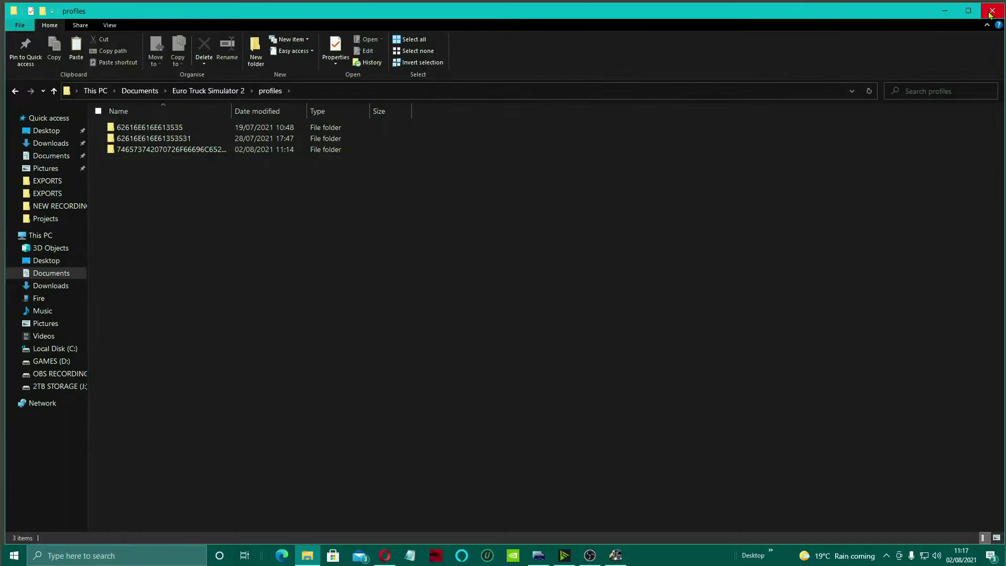
left_click(992, 10)
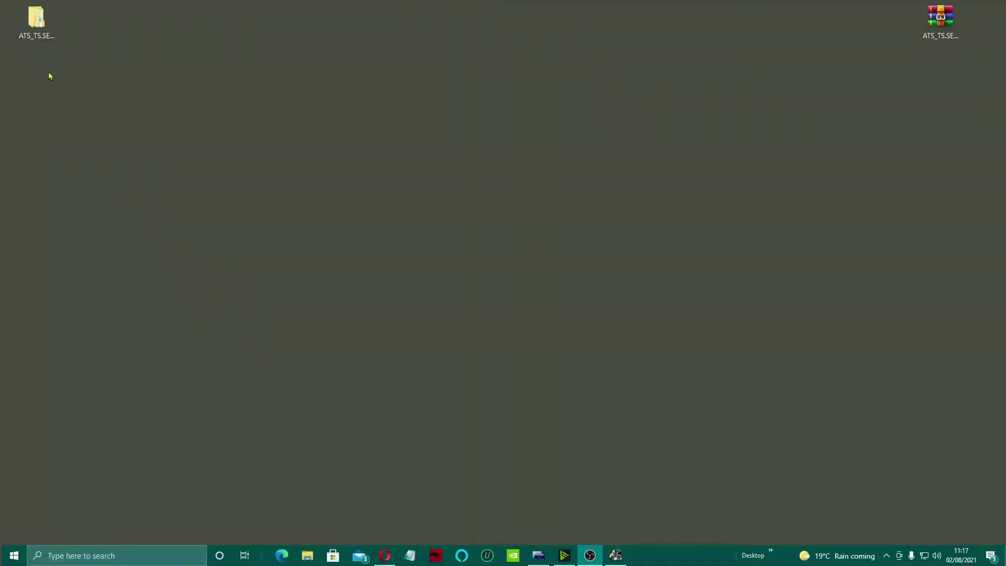
- Move the ATS_TS.SE_.Tool_.0.2.3.2 folder toward the middle of the desktop and launch TS SE Tool.exe from its inner folder
left_click_drag(37, 20, 317, 244)
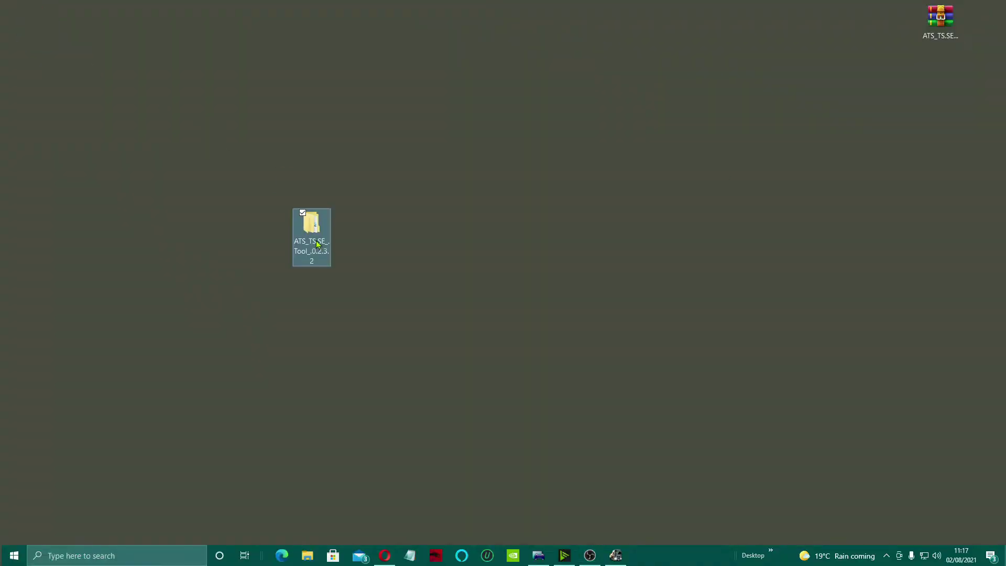
double_click(317, 244)
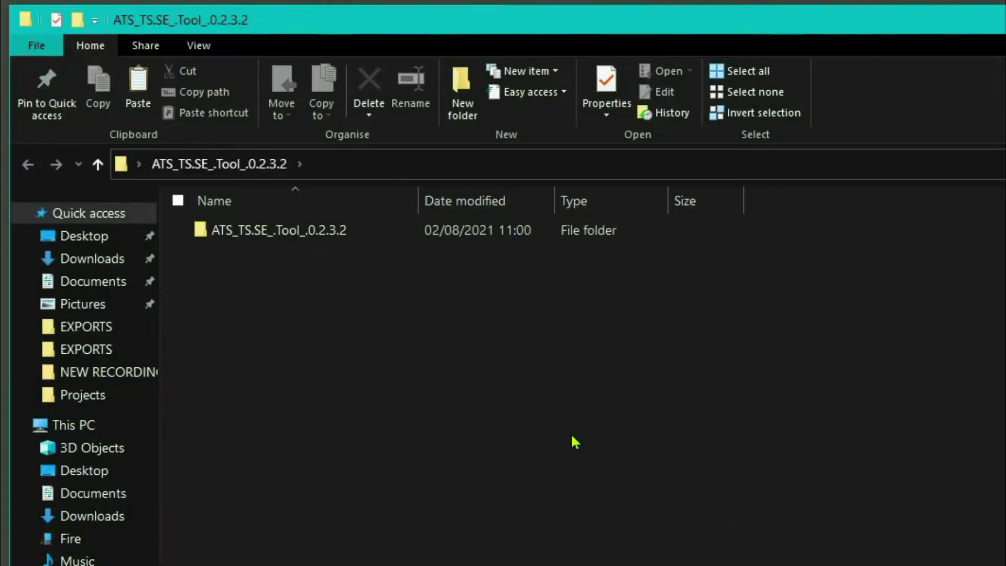
double_click(350, 231)
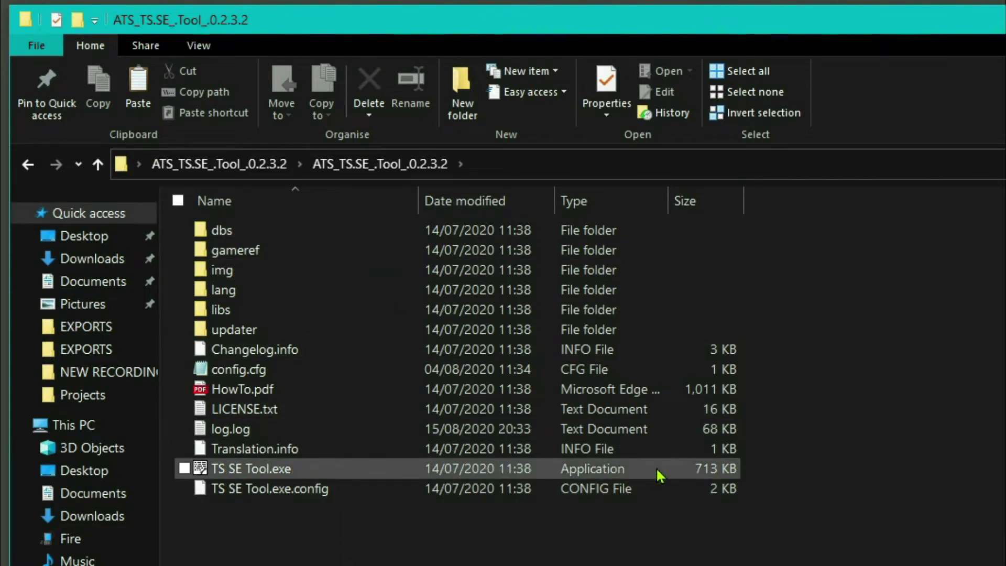
double_click(319, 472)
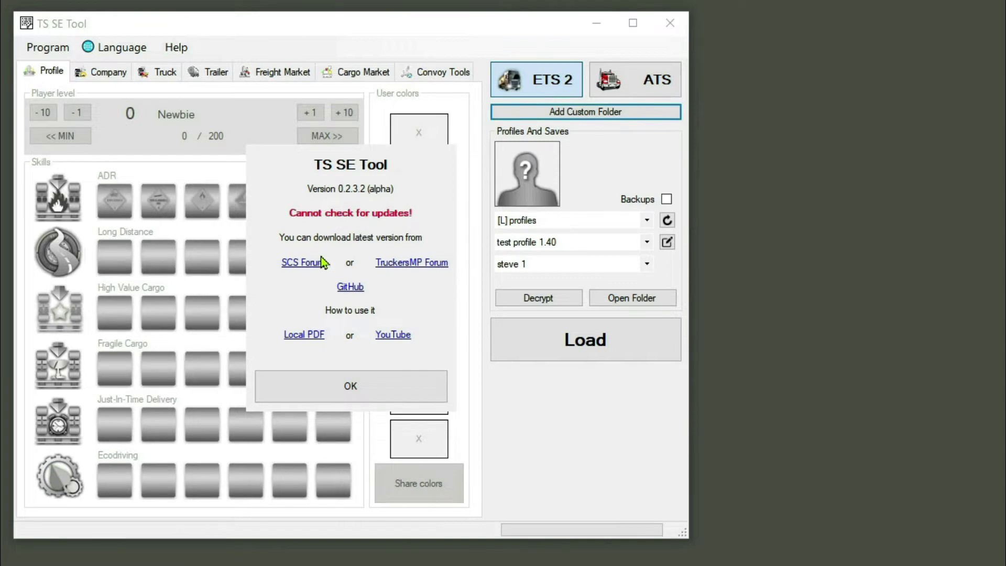
- Follow the update notice's SCS Forum link and review the tool's feature and download information
left_click(306, 268)
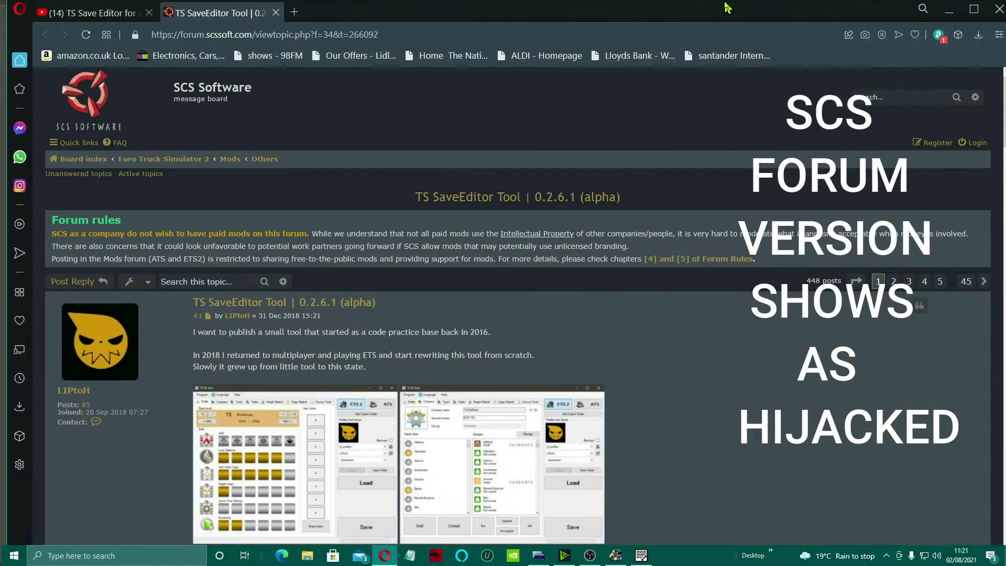
scroll(681, 427, "down", 10)
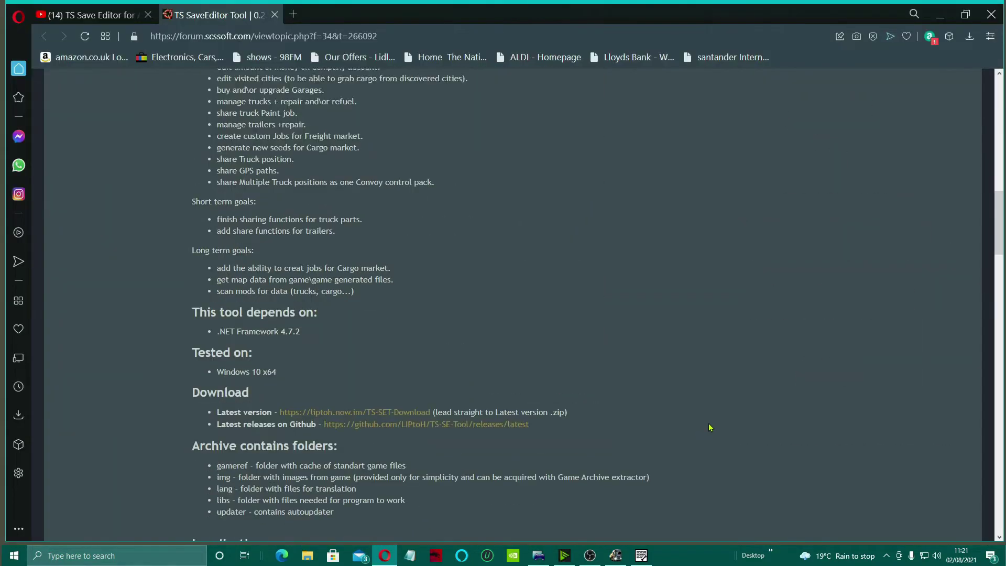
left_click(402, 285)
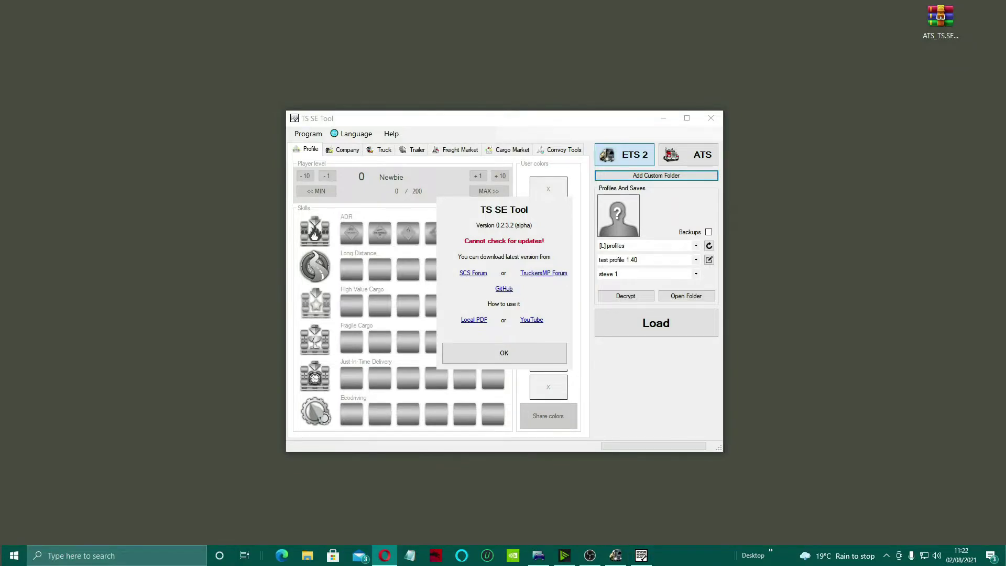
- Download TS.SE.Tool.0.2.6.3.zip from the tool's linked GitHub release page, and close the browser and the old TS SE Tool
left_click(504, 289)
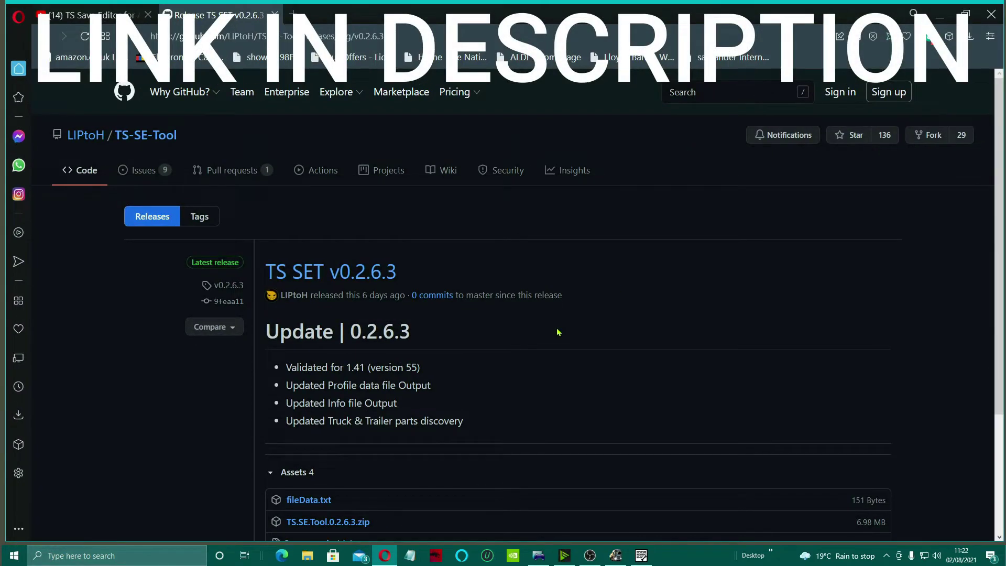
scroll(558, 332, "down", 2)
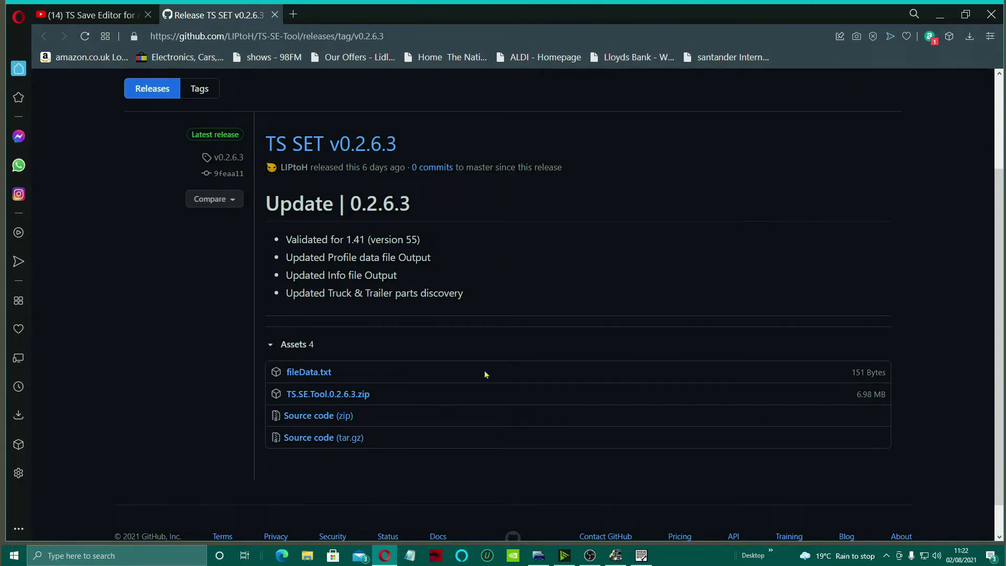
left_click(356, 399)
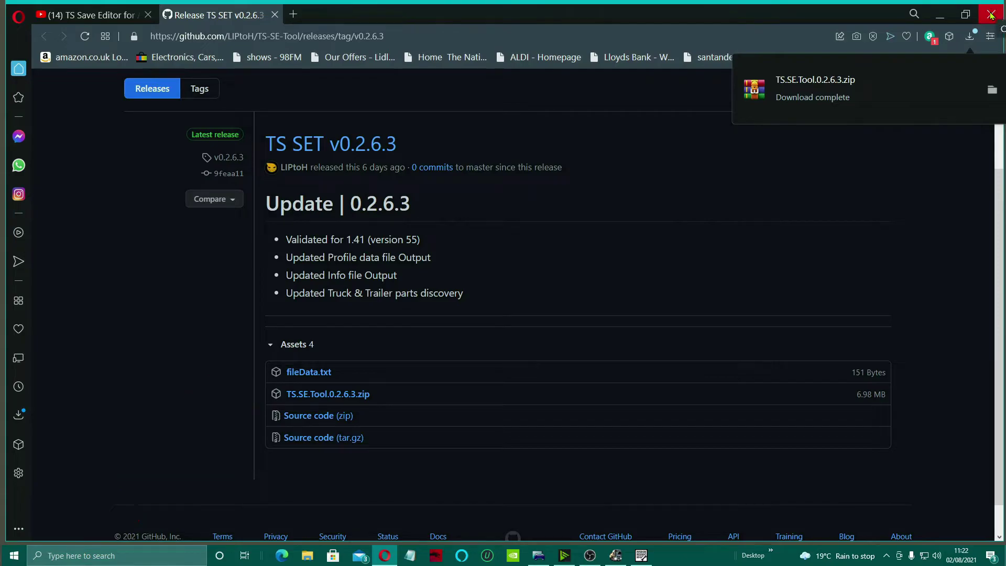
left_click(992, 15)
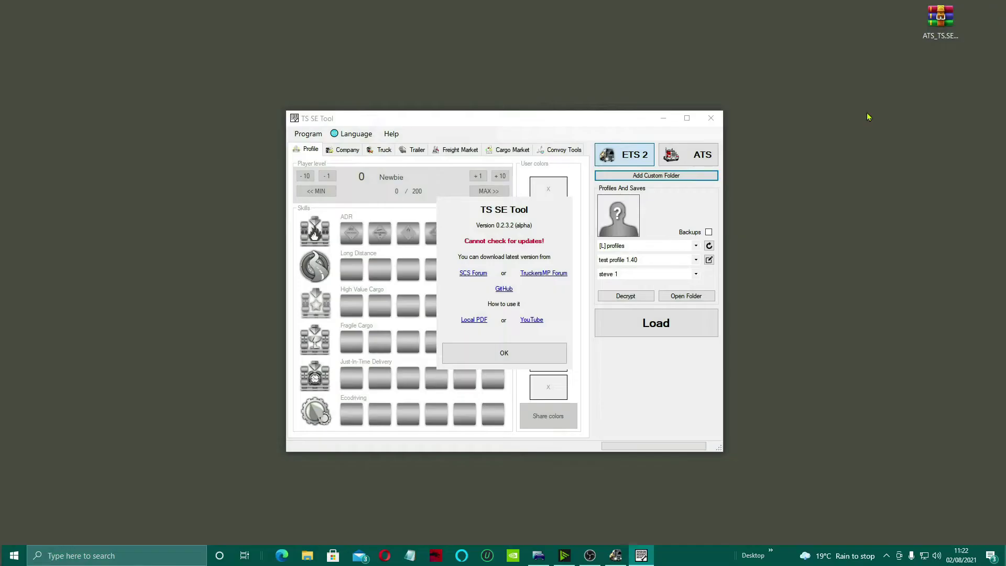
left_click(711, 119)
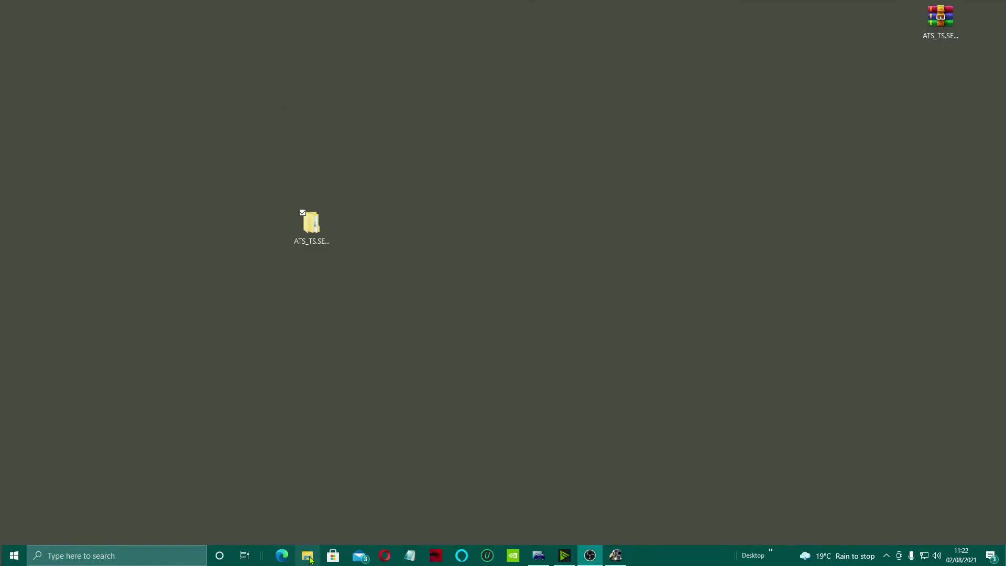
- Extract TS.SE.Tool.0.2.6.3.zip in the Downloads folder into its own TS.SE.Tool.0.2.6.3 folder
left_click(308, 556)
left_click(61, 145)
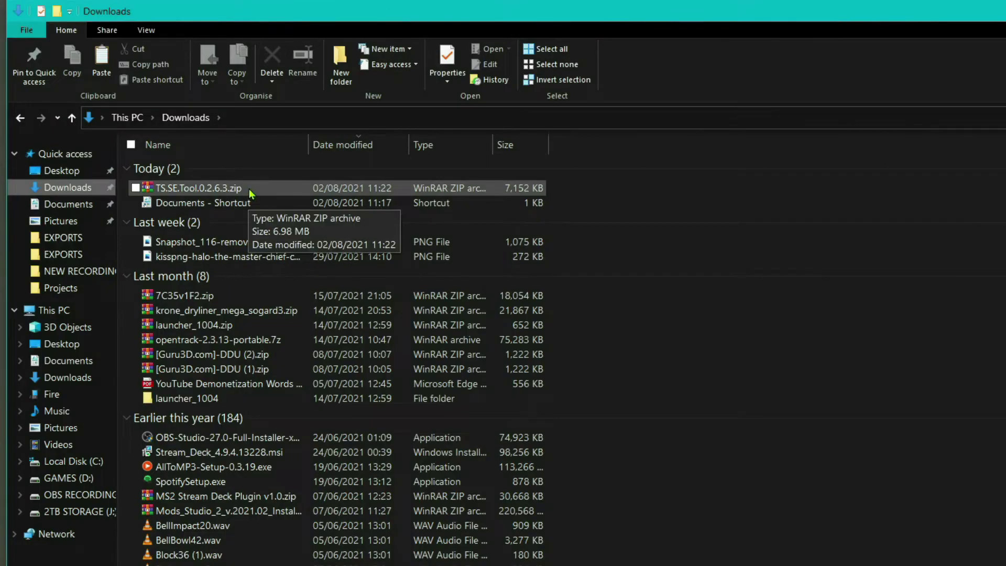
right_click(250, 192)
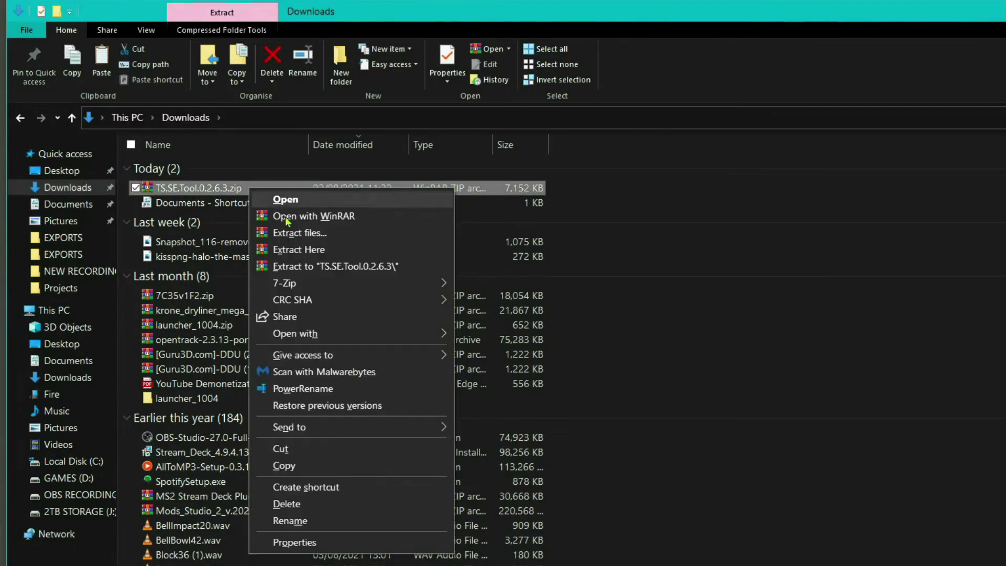
left_click(366, 269)
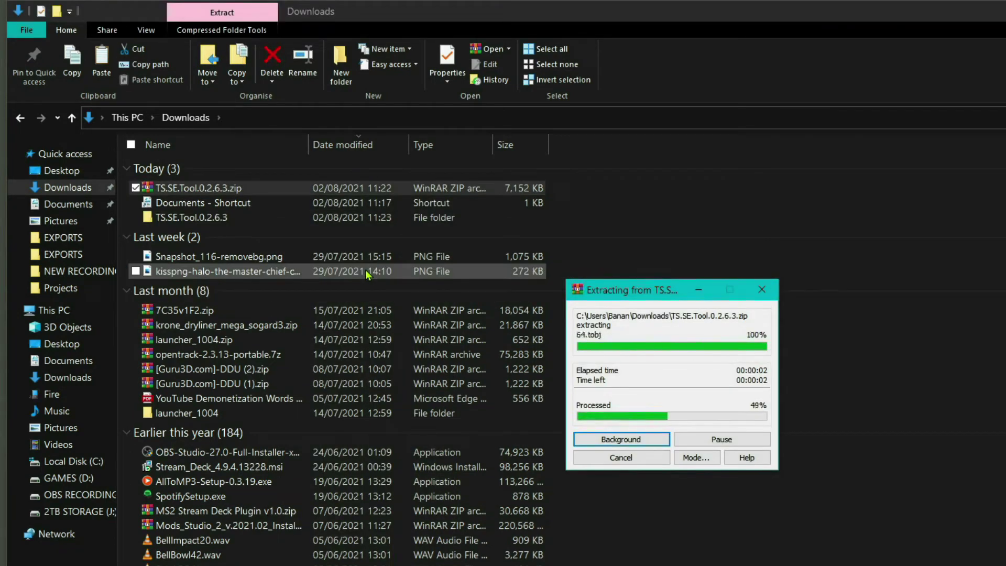
- Move the TS.SE.Tool.0.2.6.3 folder from Downloads to the desktop, and put the old ATS_TS.SE_.Tool_.0.2.3.2 folder away in the desktop corner
left_click(194, 218)
right_click(193, 218)
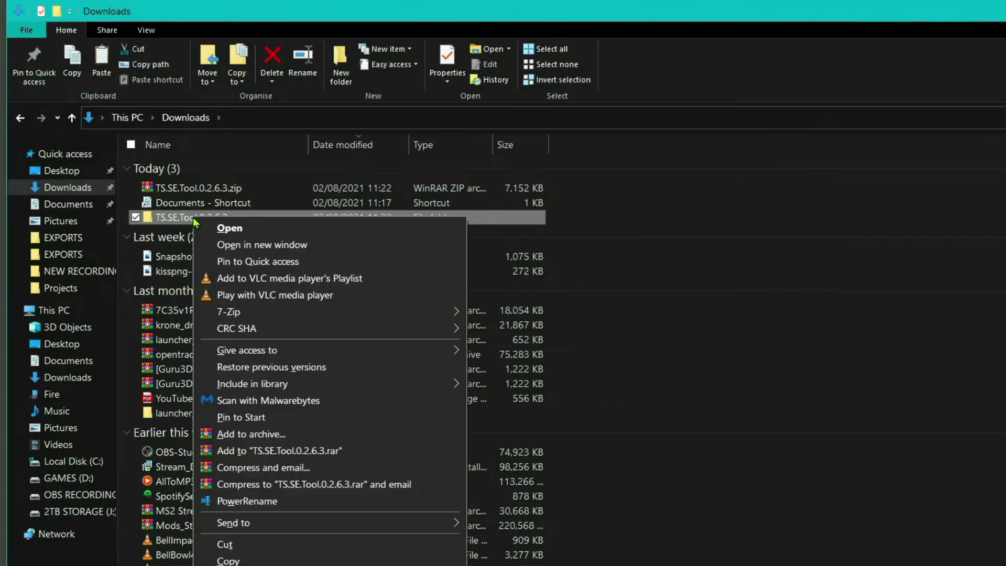
left_click(328, 542)
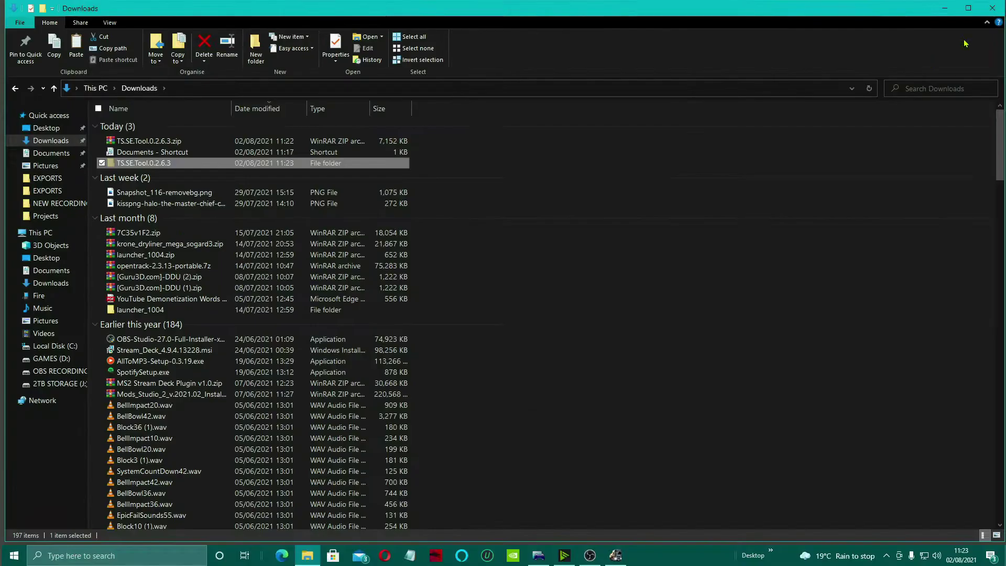
key("super+d")
right_click(470, 262)
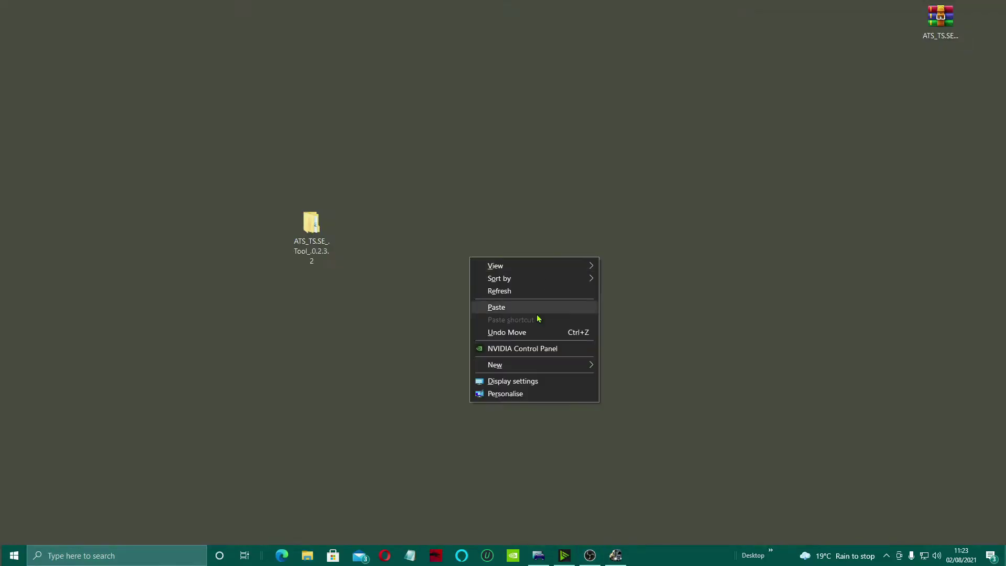
left_click(539, 306)
left_click_drag(315, 236, 47, 63)
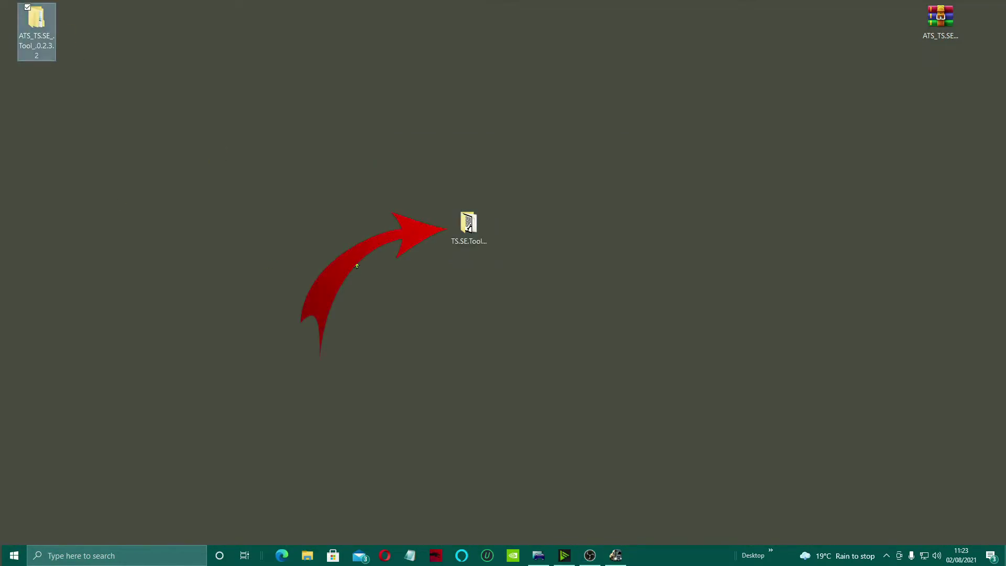
- Launch TS SE Tool.exe from the desktop's TS.SE.Tool.0.2.6.3 folder and dismiss the update notice
left_click(467, 236)
double_click(467, 225)
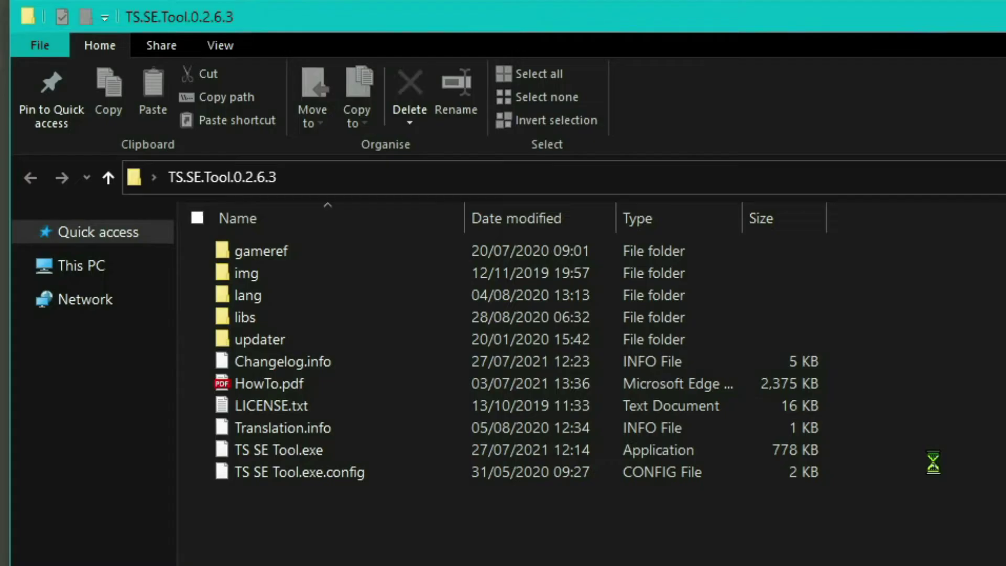
double_click(324, 452)
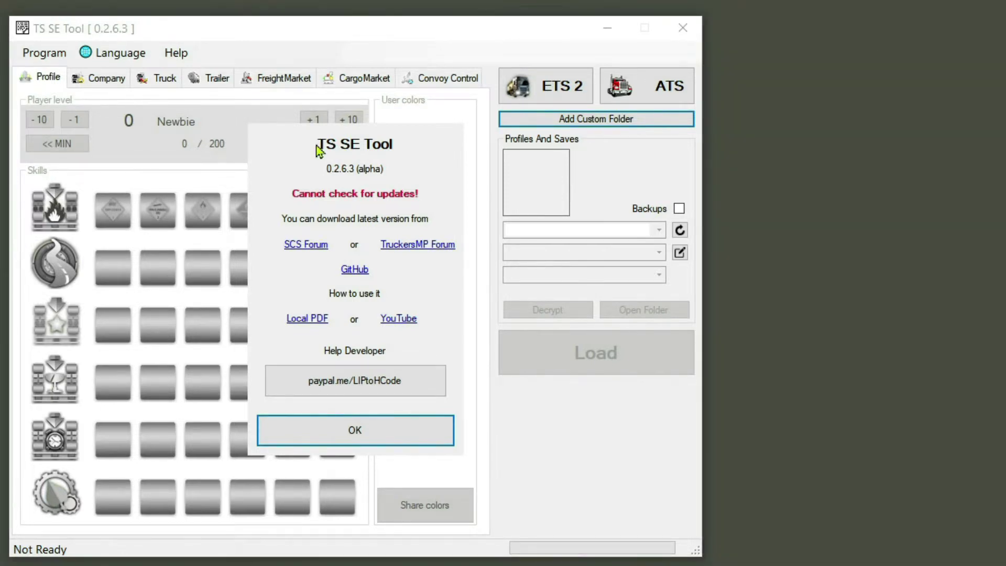
left_click(400, 438)
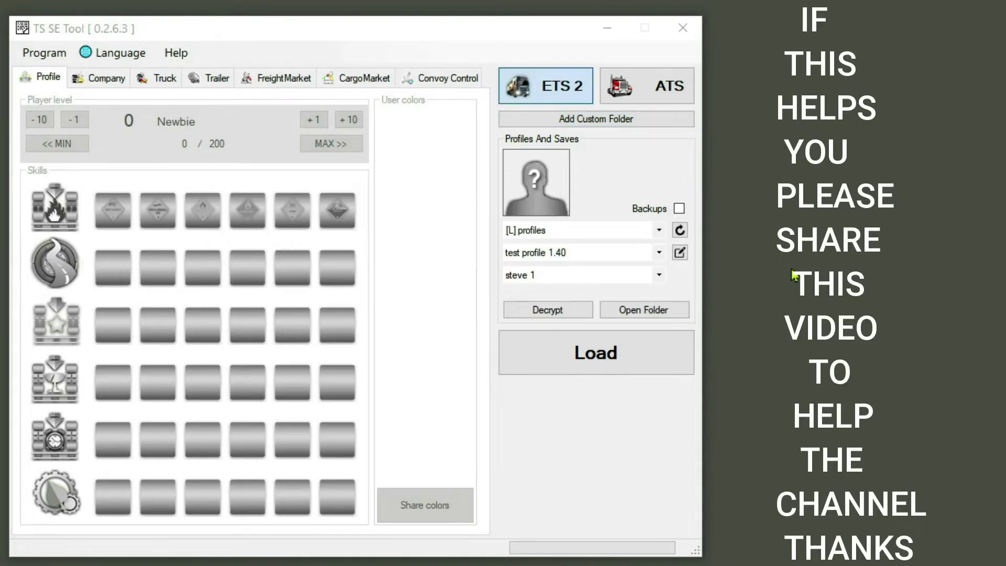
- Choose ETS 2 with the [L] profiles folder and test profile 1.40, and load its preselected save
left_click(562, 99)
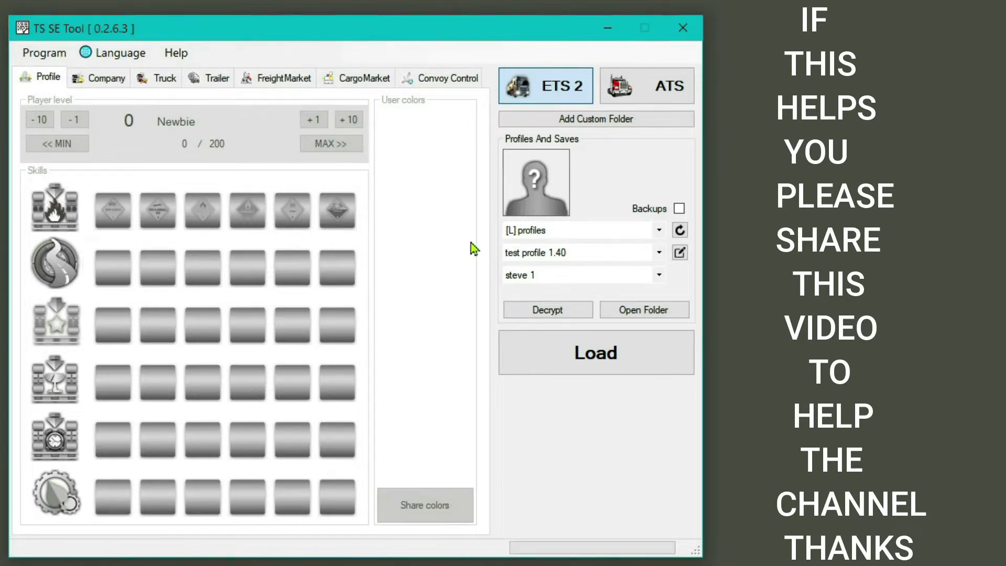
left_click(658, 232)
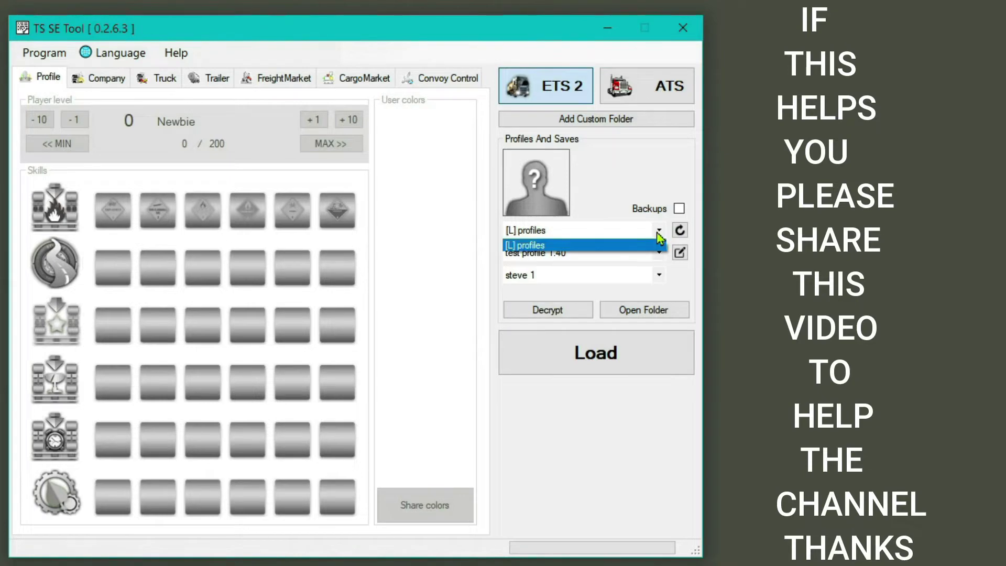
left_click(616, 248)
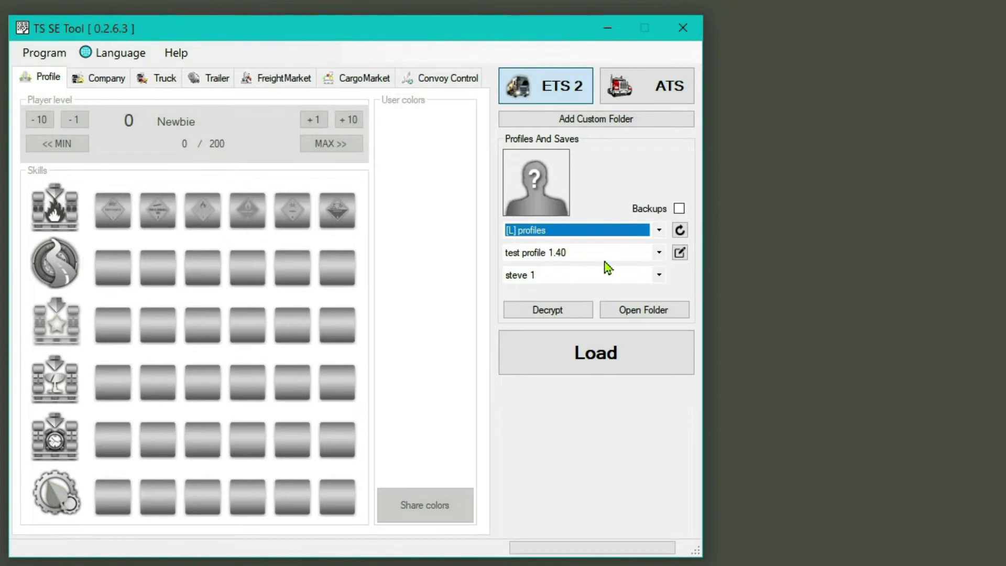
left_click(658, 255)
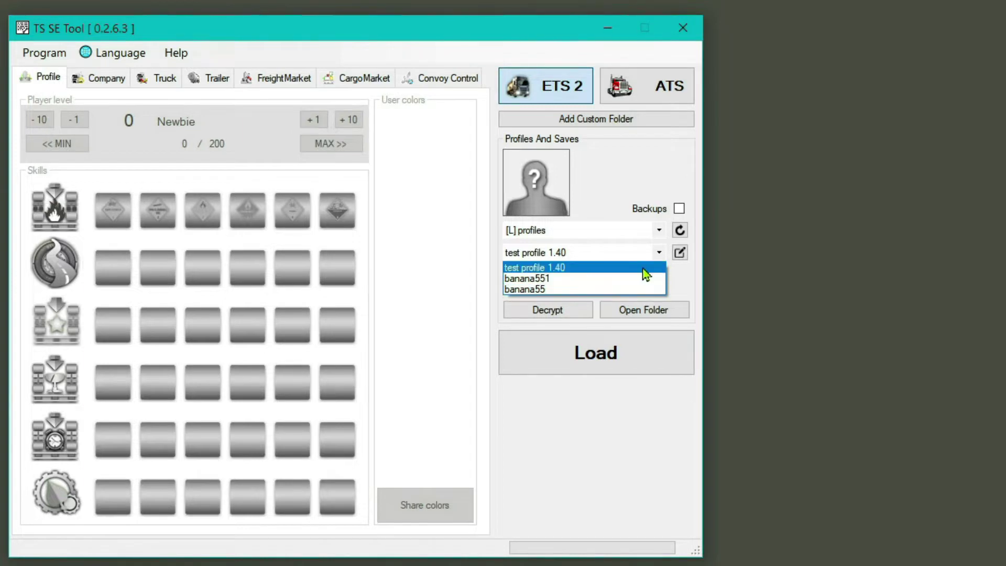
left_click(644, 268)
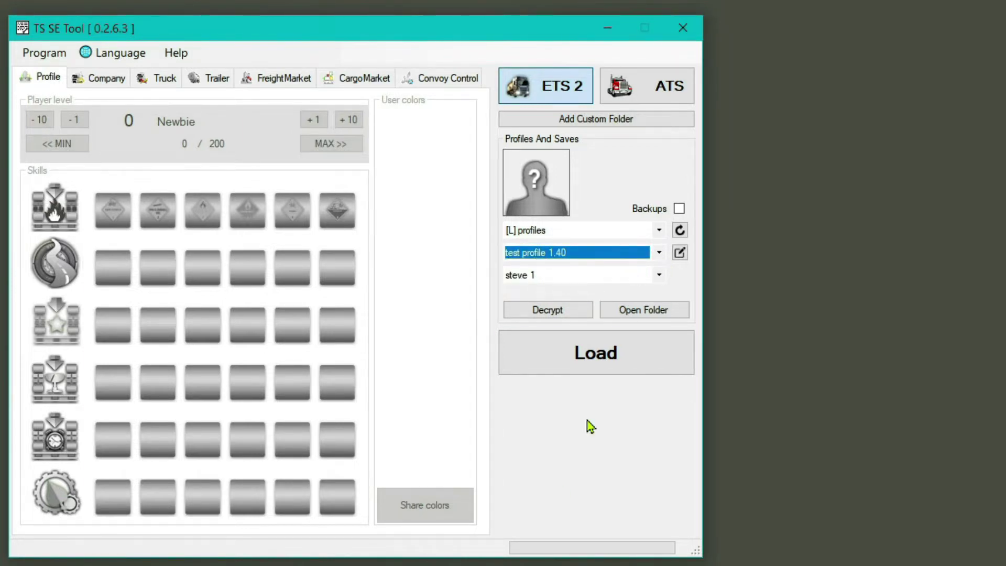
left_click(581, 366)
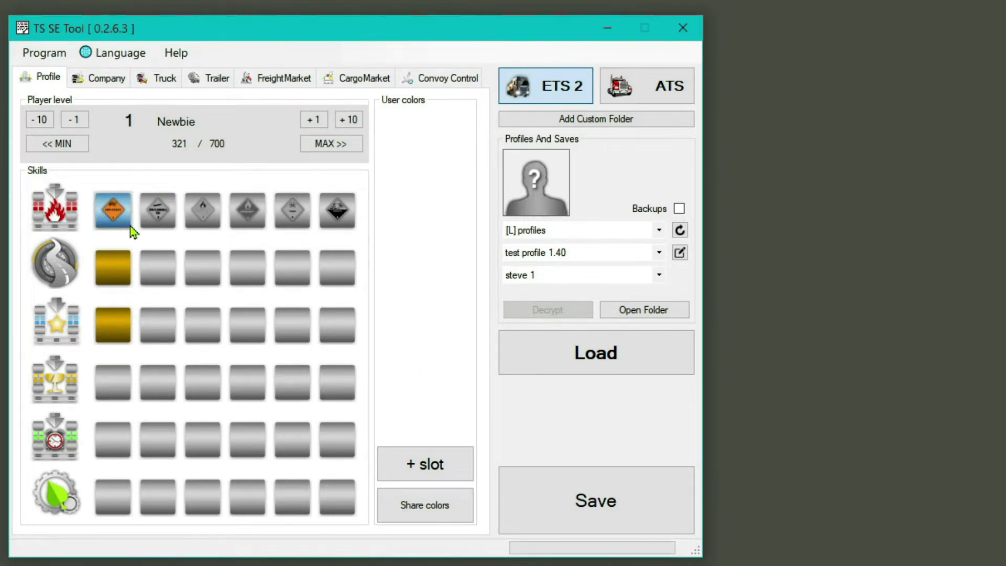
- Examine the company's visited cities and garages, and check the current truck's condition
key("ctrl+Tab")
scroll(169, 344, "down", 10)
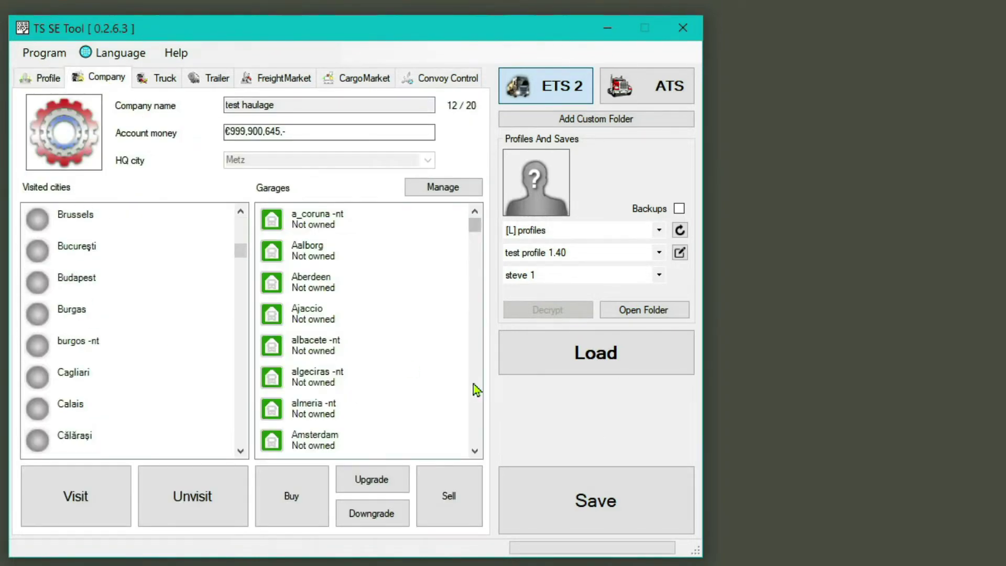
scroll(451, 384, "down", 20)
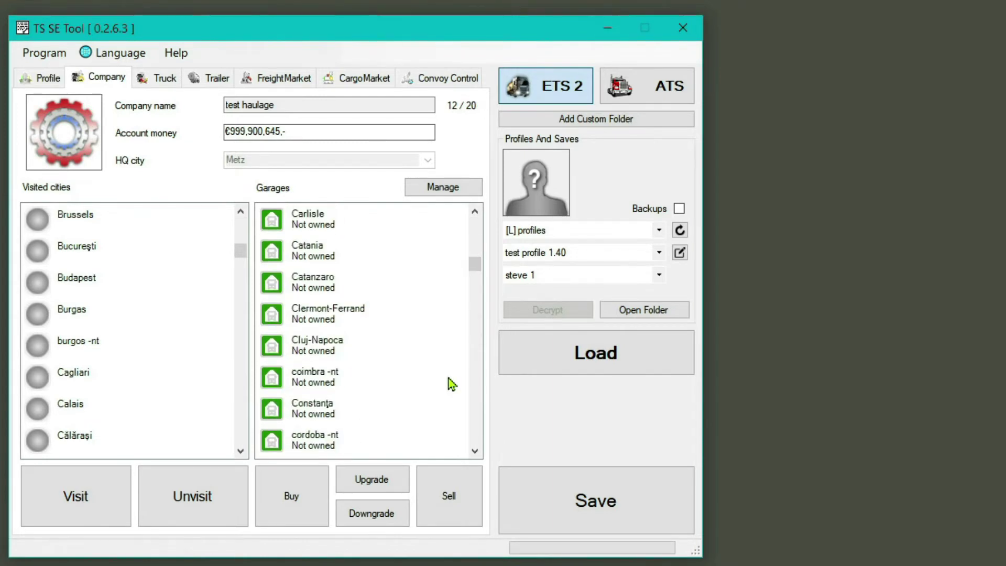
scroll(451, 385, "down", 20)
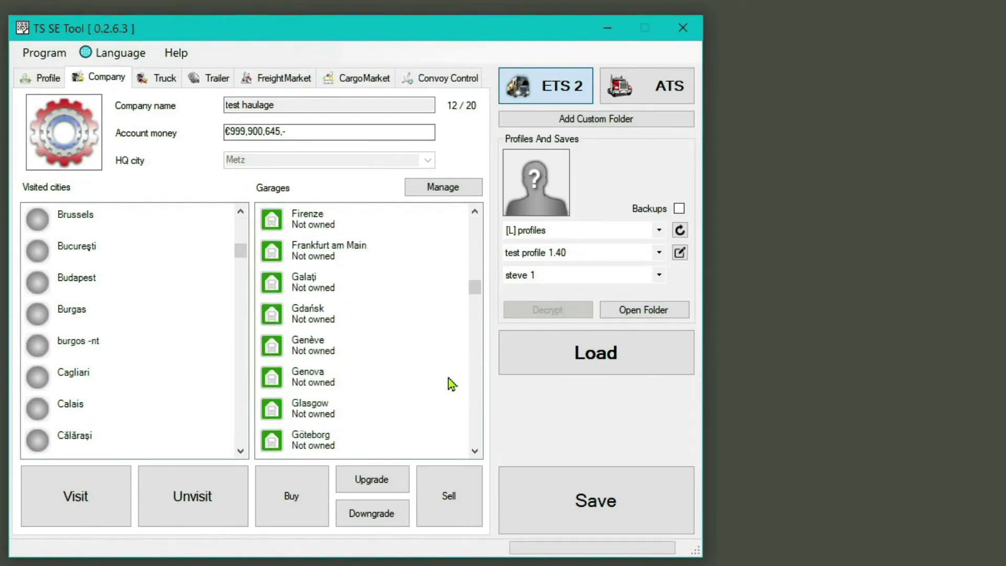
left_click_drag(478, 403, 418, 361)
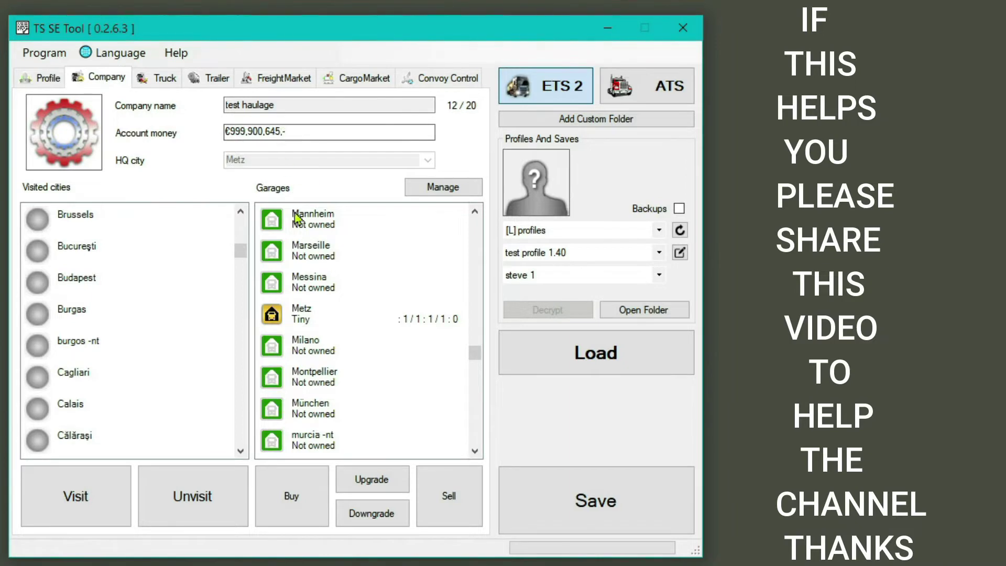
left_click(164, 82)
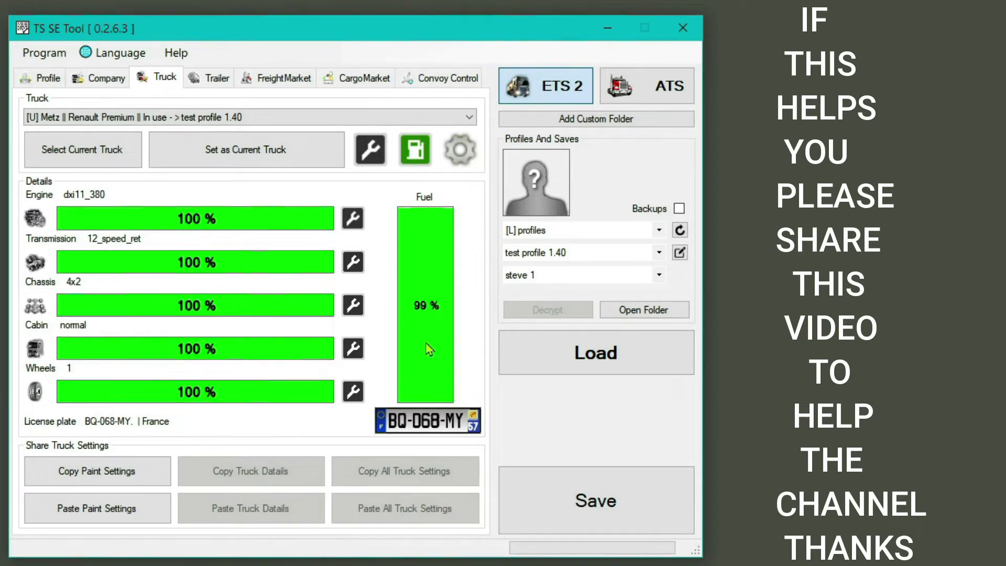
- Raise the player level to the maximum and unlock all six hazardous-cargo classes in the profile's skills
left_click(49, 81)
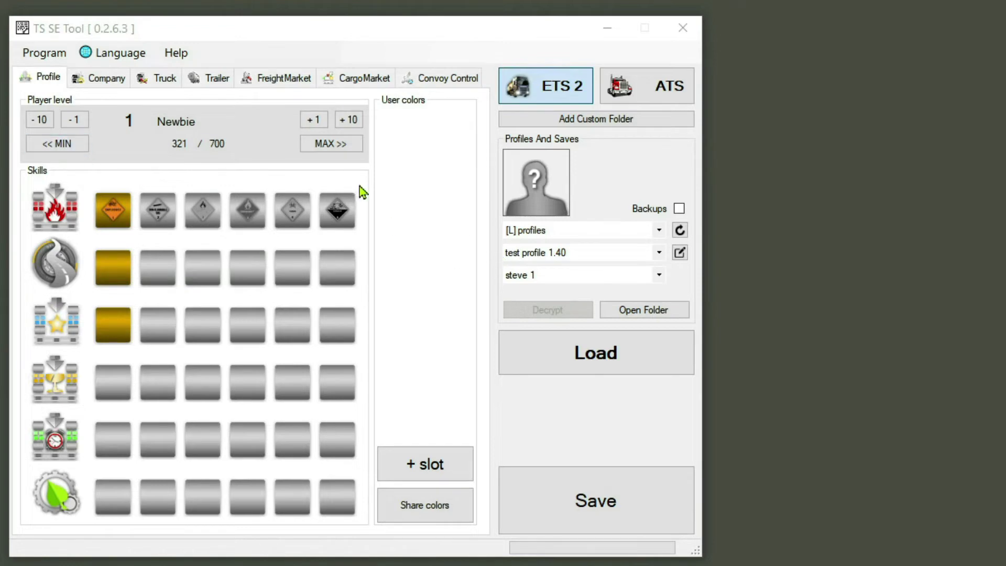
left_click(341, 152)
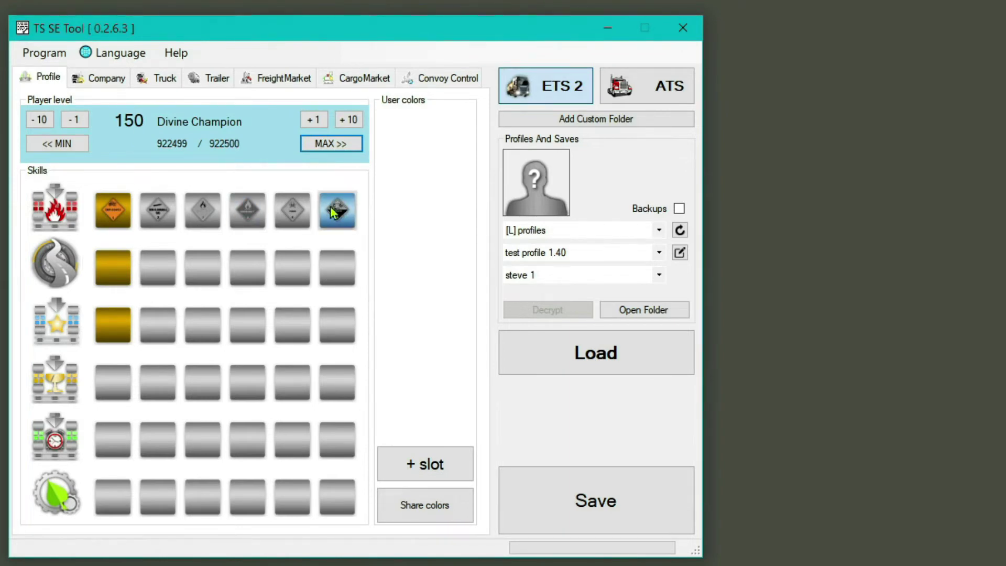
left_click(156, 215)
left_click(203, 212)
left_click(246, 215)
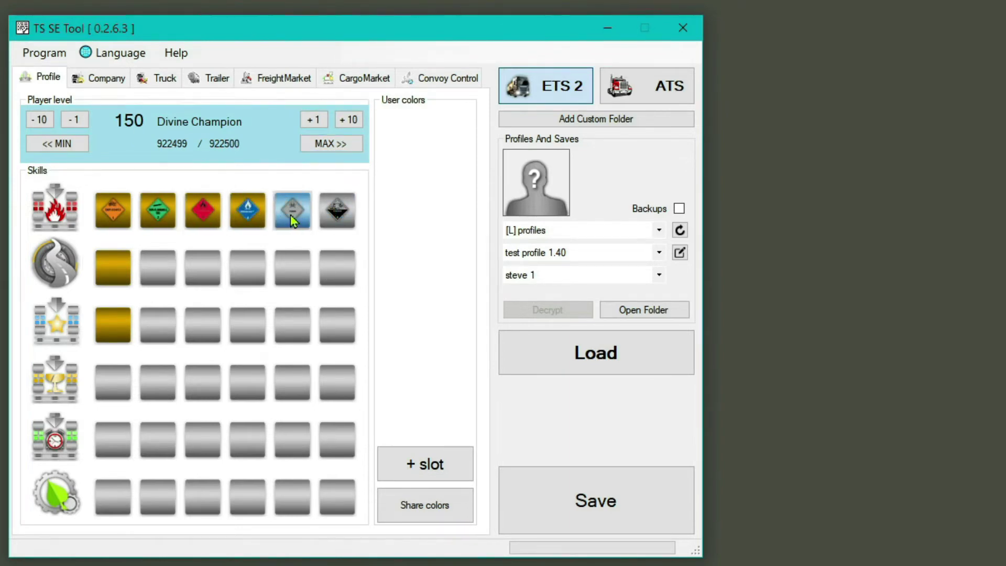
left_click(291, 215)
left_click(336, 215)
- Raise the five remaining profile skills below the hazardous-cargo row to their full six levels
left_click(331, 282)
left_click(333, 333)
left_click(333, 389)
left_click(330, 445)
left_click(336, 503)
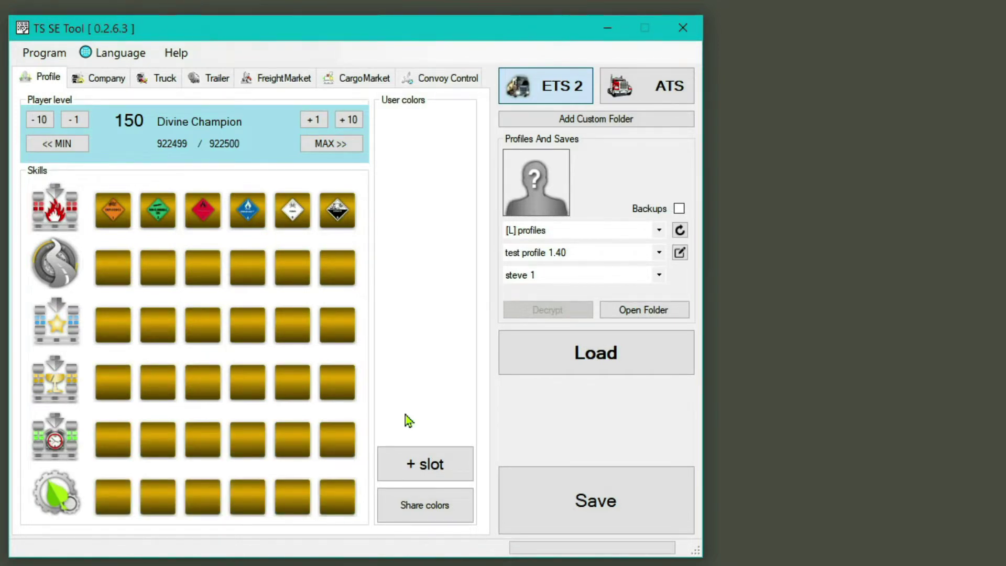
- Mark all cities in the company's list as visited
left_click(101, 84)
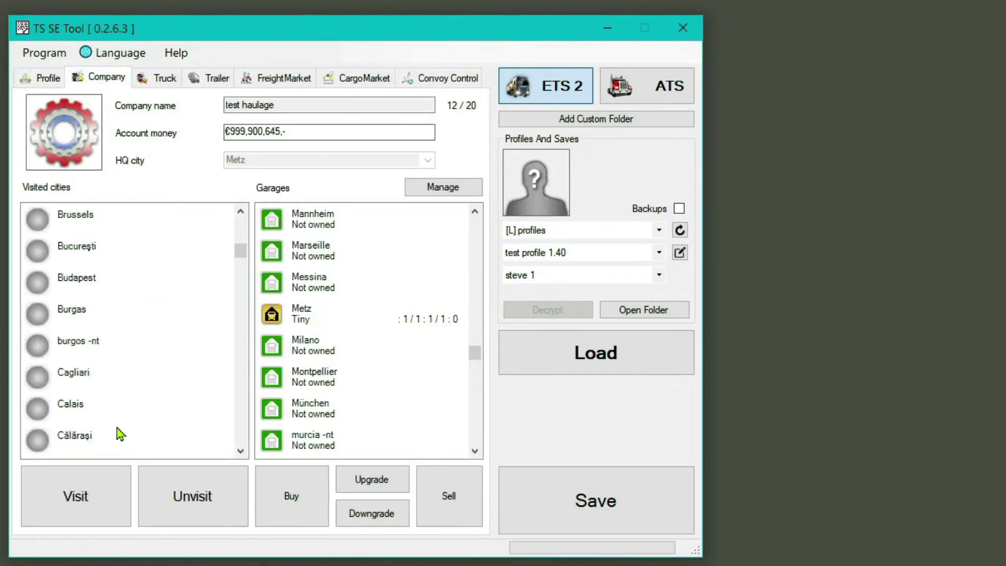
left_click(89, 502)
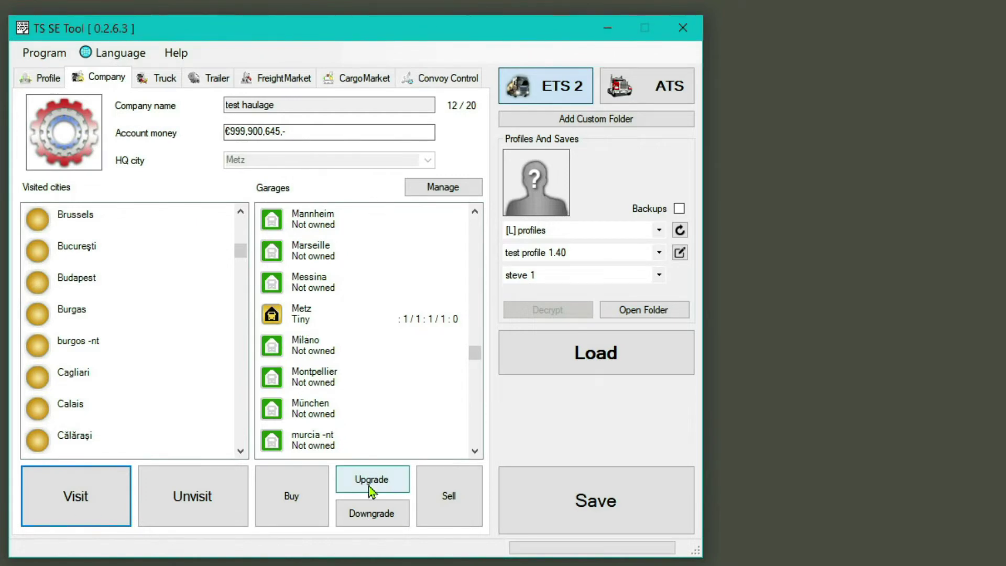
- Upgrade the Metz garage to Large, and buy all the unowned garages and upgrade them to Large
left_click(313, 313)
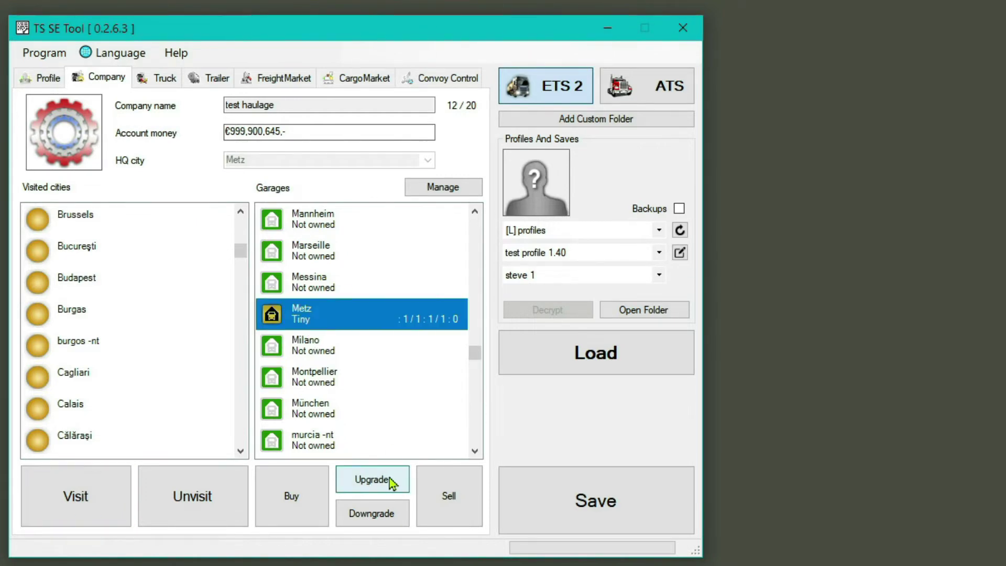
left_click(390, 483)
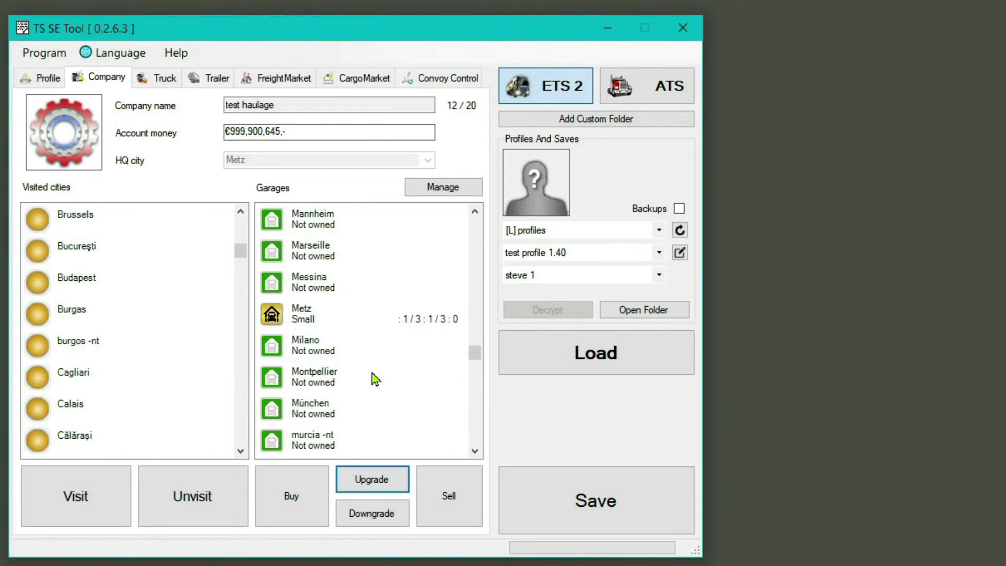
left_click(354, 319)
left_click(394, 483)
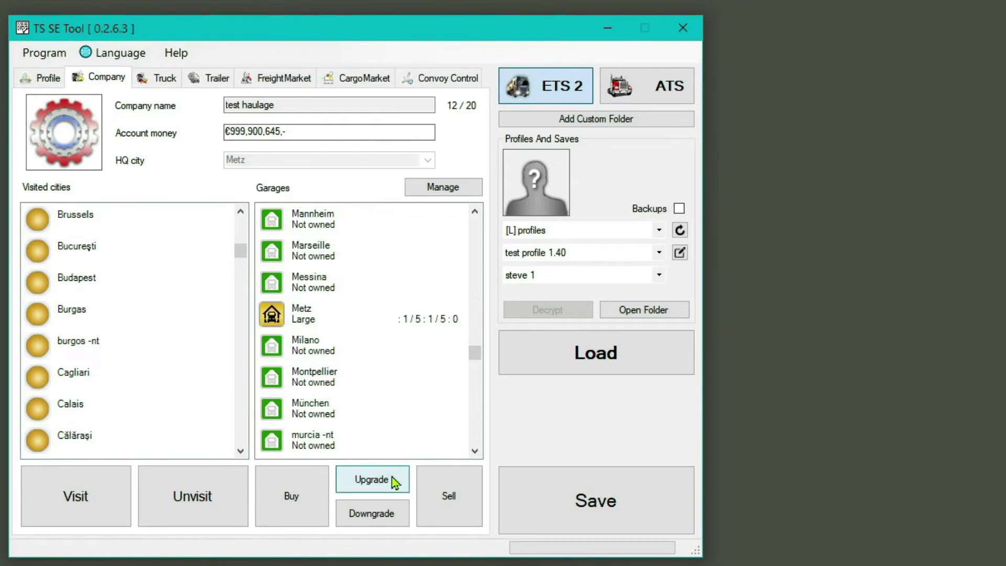
left_click(350, 316)
left_click(373, 479)
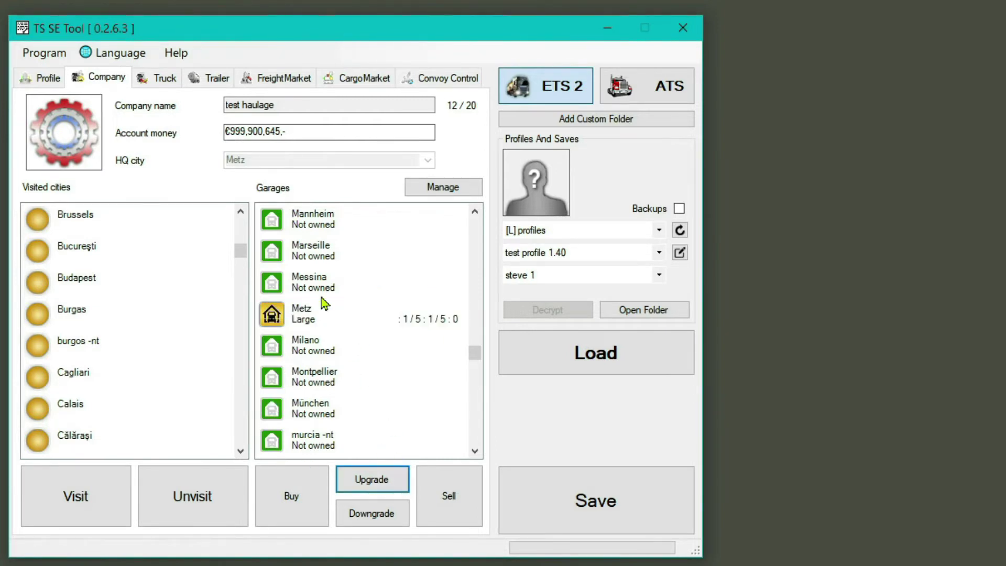
left_click(298, 500)
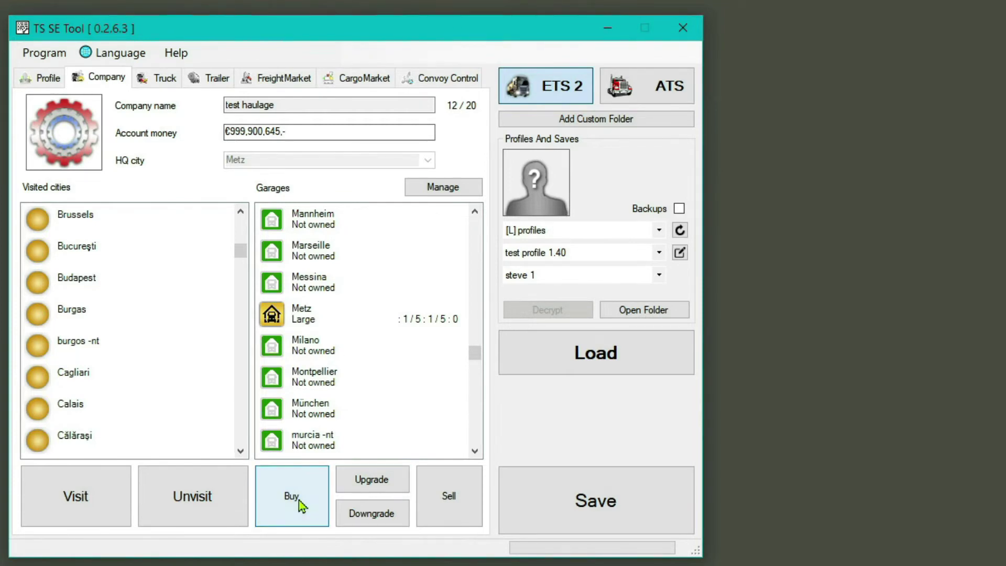
left_click(378, 487)
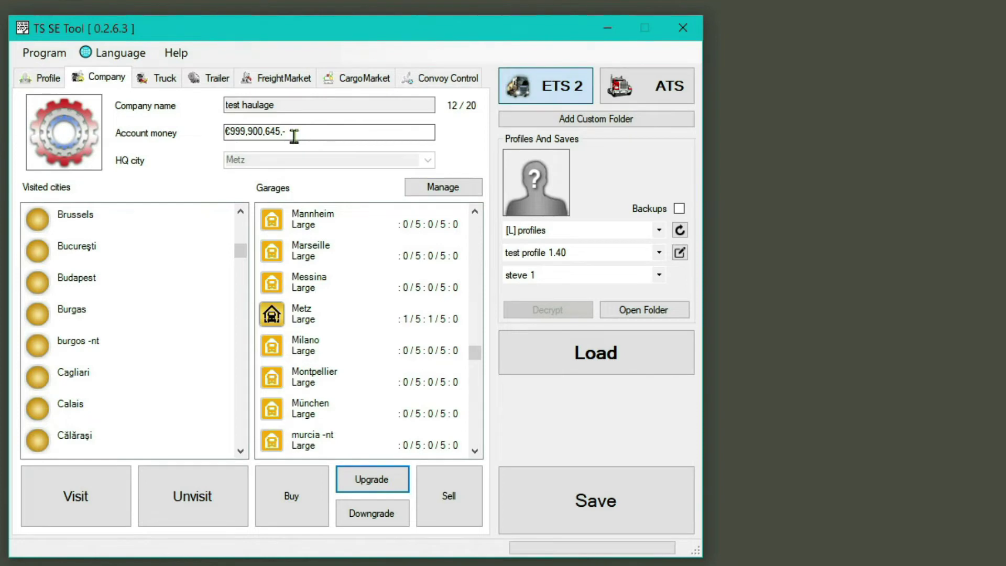
- Set the company's account money to €3,000,000,000
left_click_drag(291, 132, 230, 132)
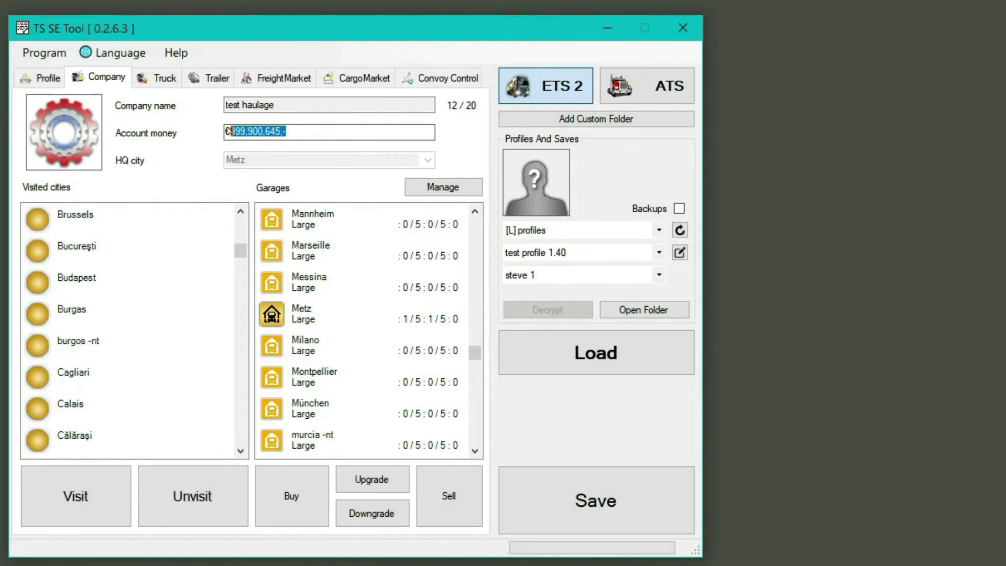
type("3,")
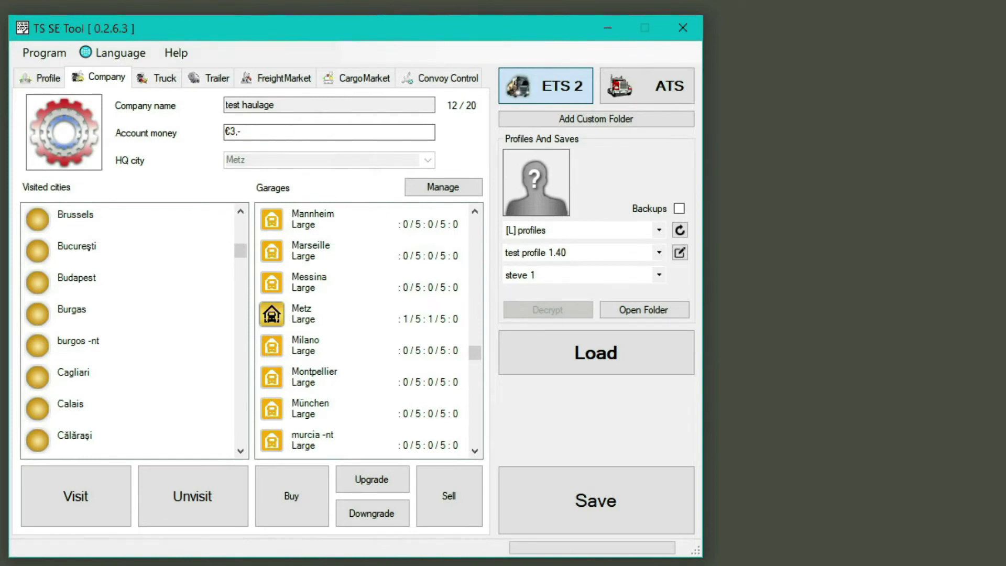
type("000,000,000,")
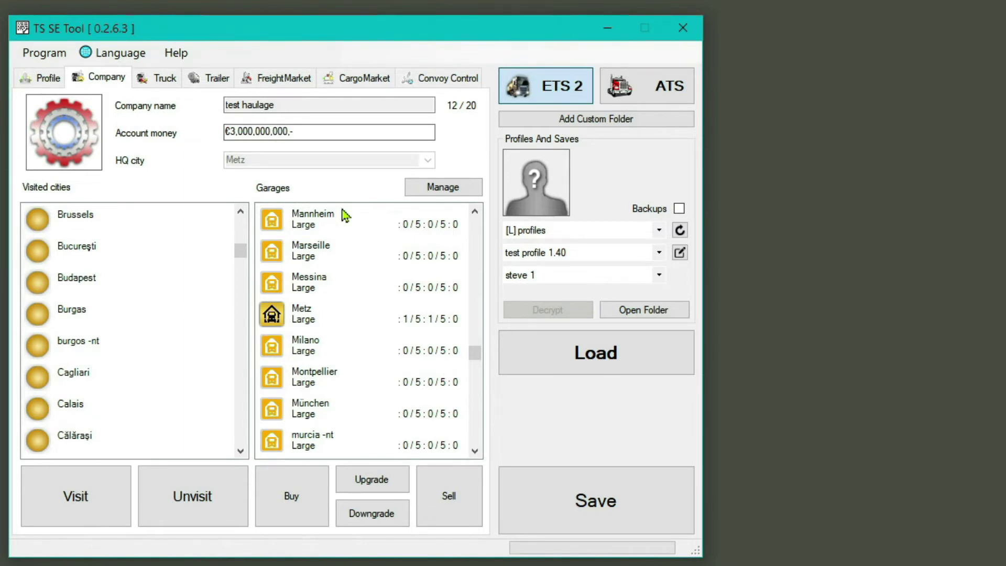
- Review the truck condition, trailer, freight market and convoy control sections, and return to the profile's level and skills
left_click(149, 80)
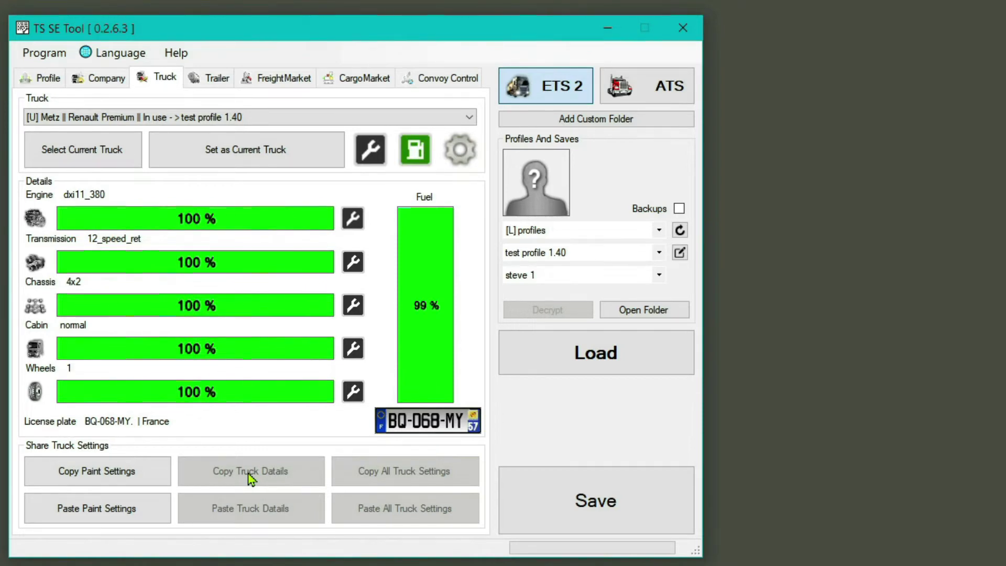
left_click(216, 78)
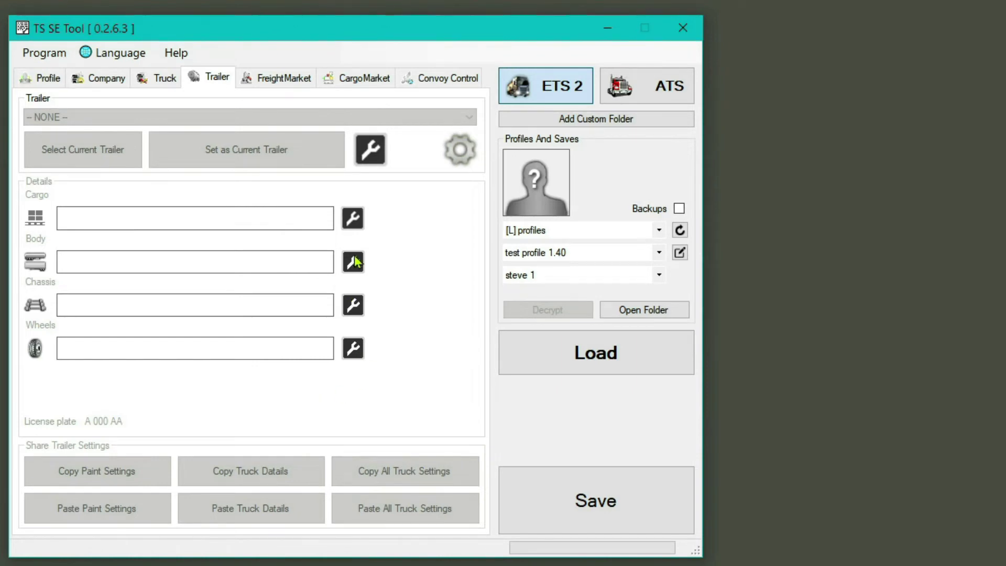
left_click(284, 78)
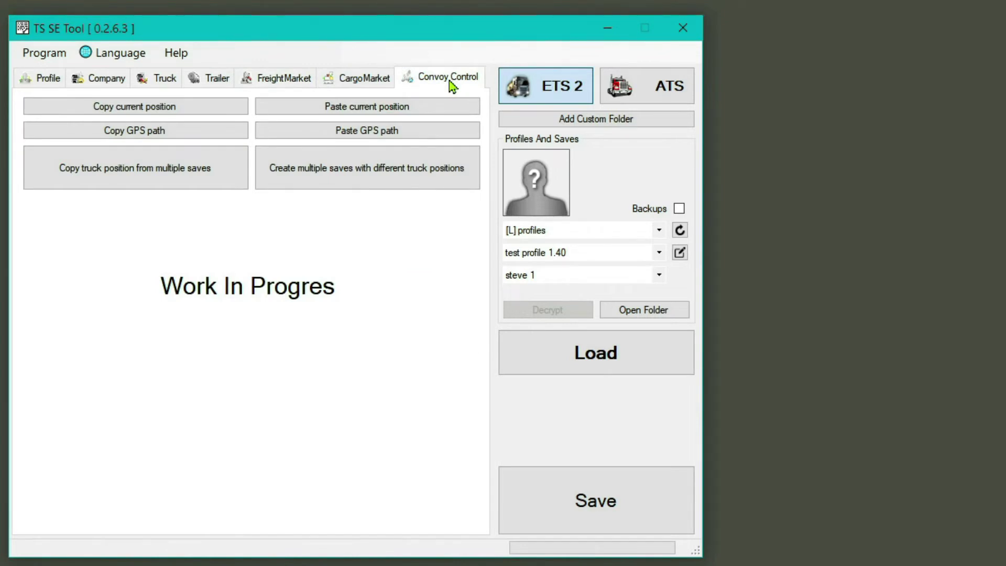
left_click(52, 84)
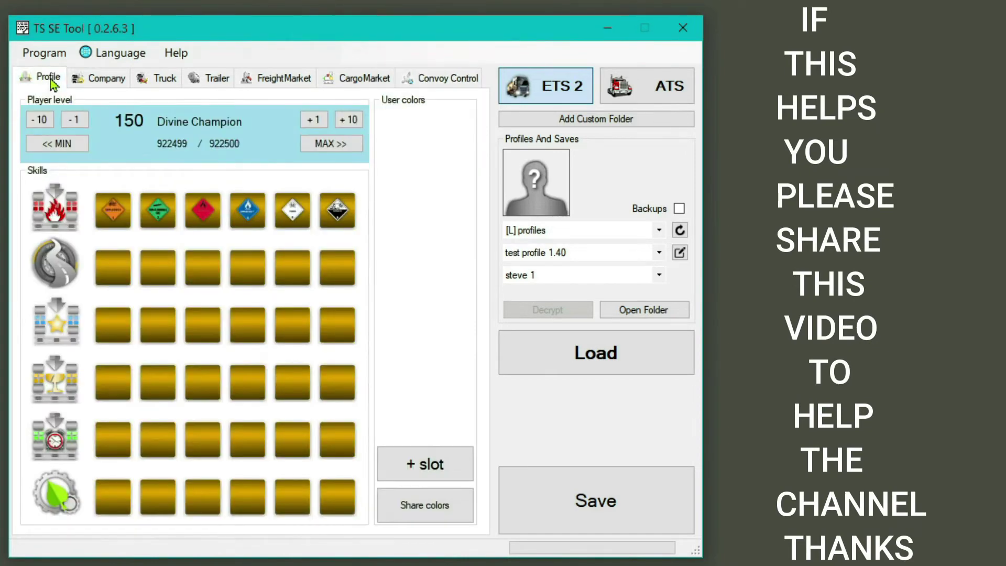
left_click(747, 431)
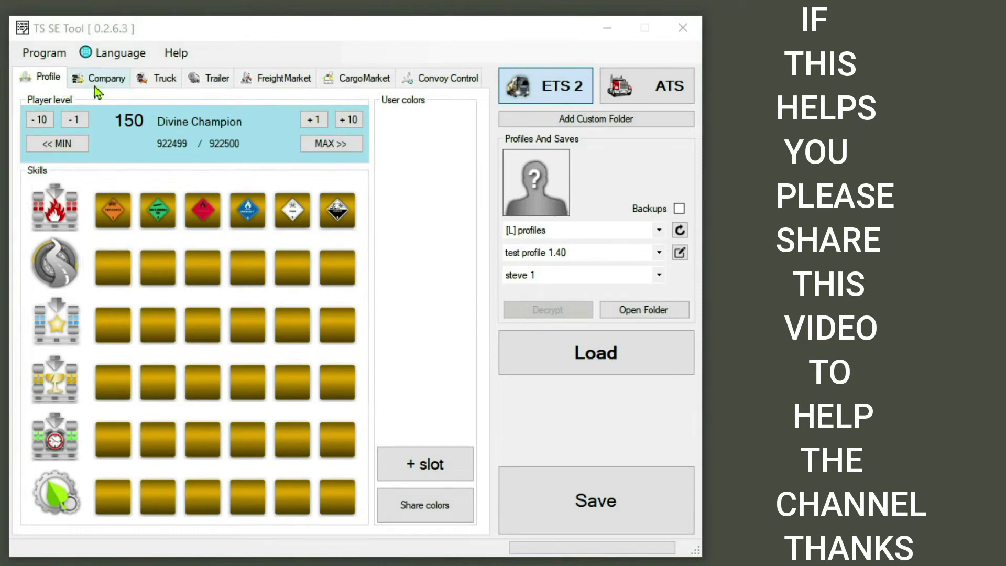
- Save the edited Euro Truck Simulator 2 save file and close TS SE Tool
left_click(604, 515)
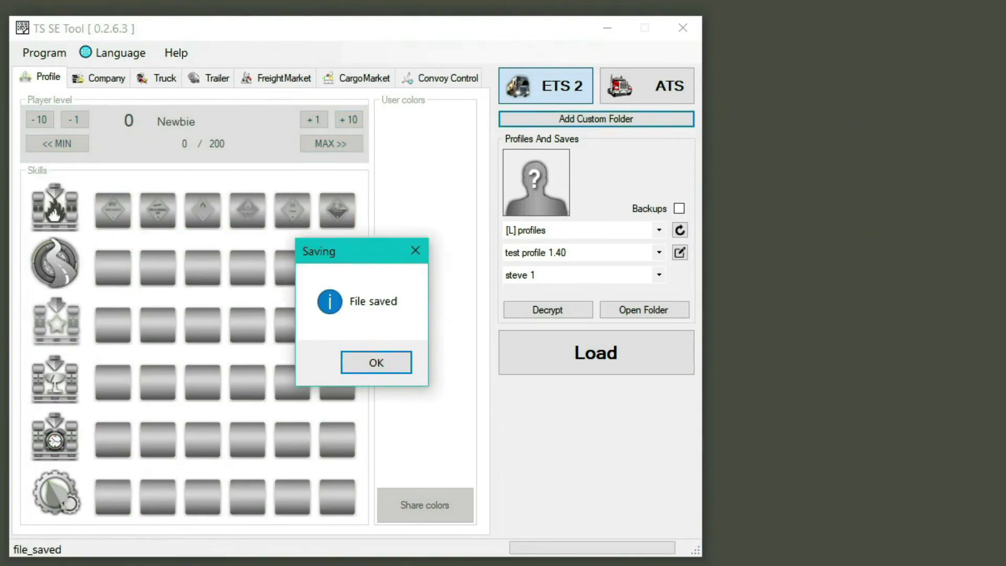
left_click(388, 367)
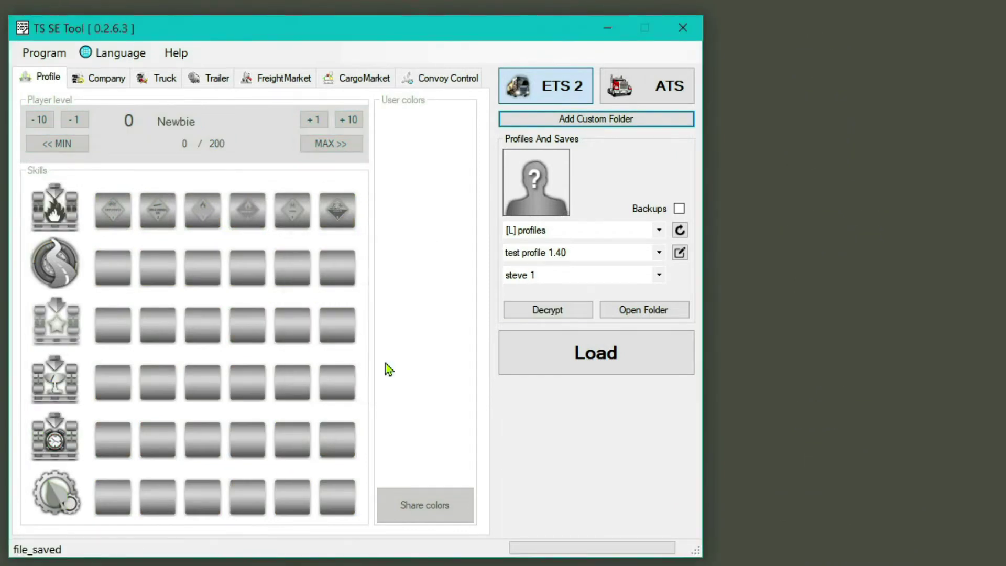
left_click(682, 29)
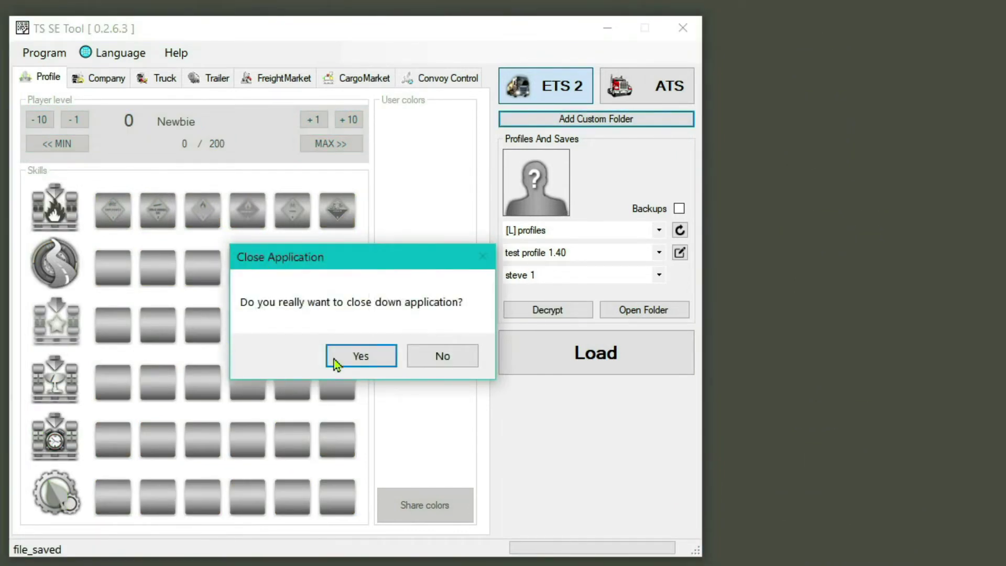
left_click(359, 357)
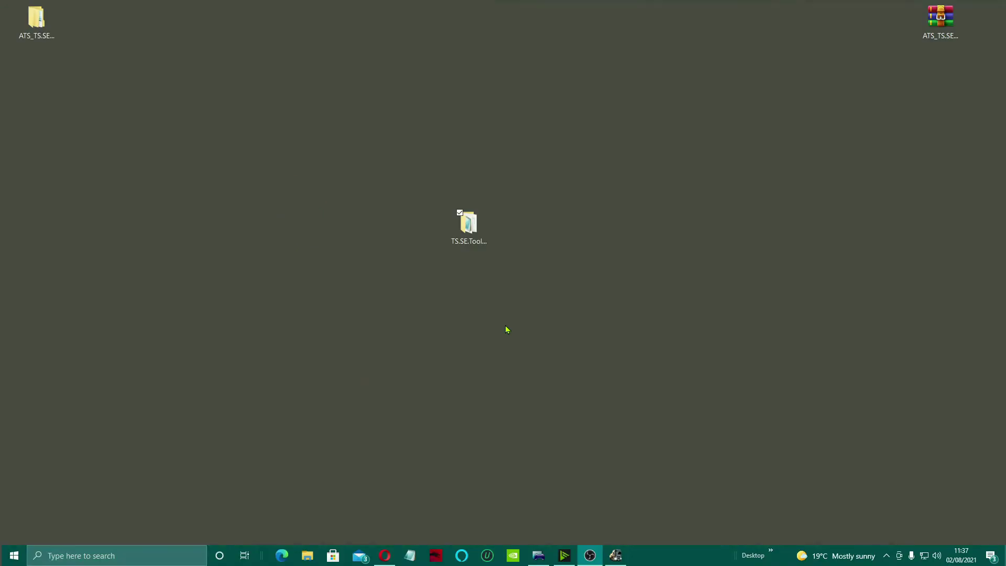
- Switch to Euro Truck Simulator 2 and check the visited cities on the world map before loading the edited save
key("alt+Tab")
key("alt+Tab")
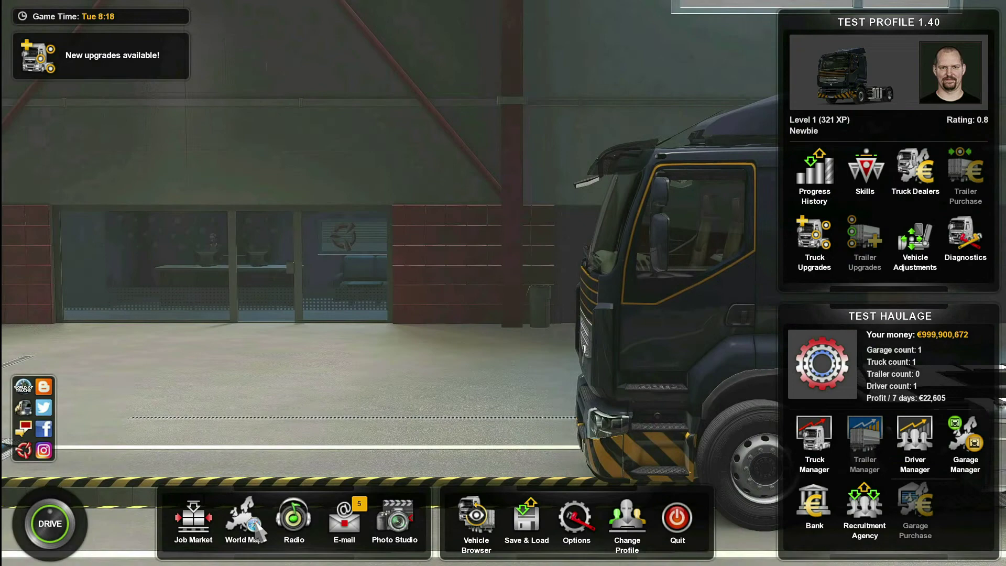
left_click(256, 524)
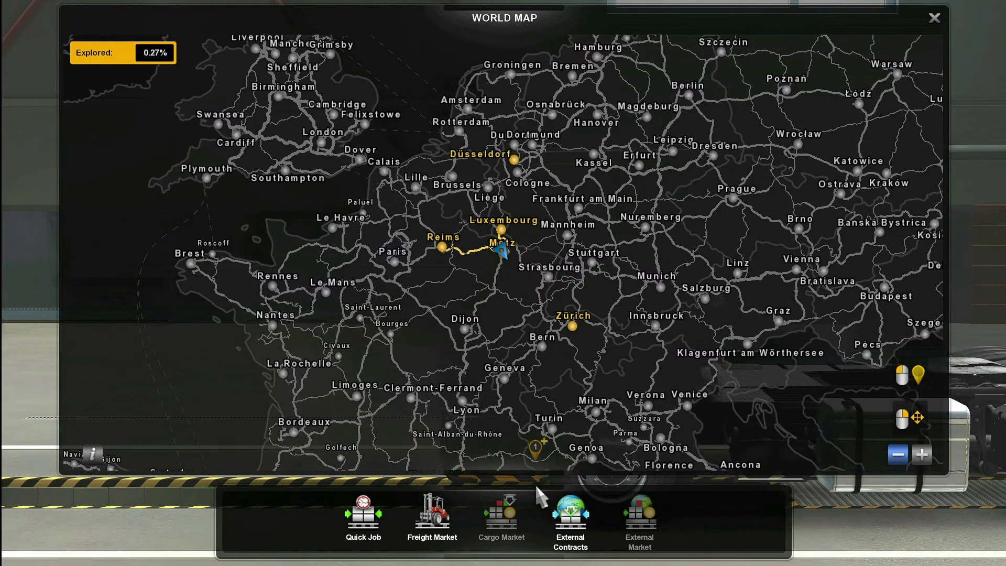
left_click(929, 21)
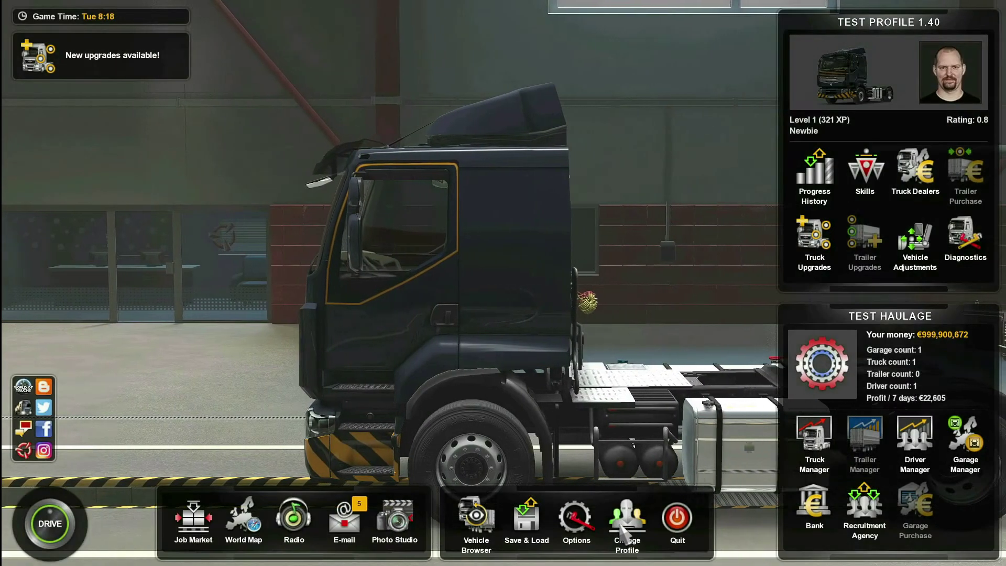
- Load the edited save, the most recent one in the game's list of saved games
left_click(524, 535)
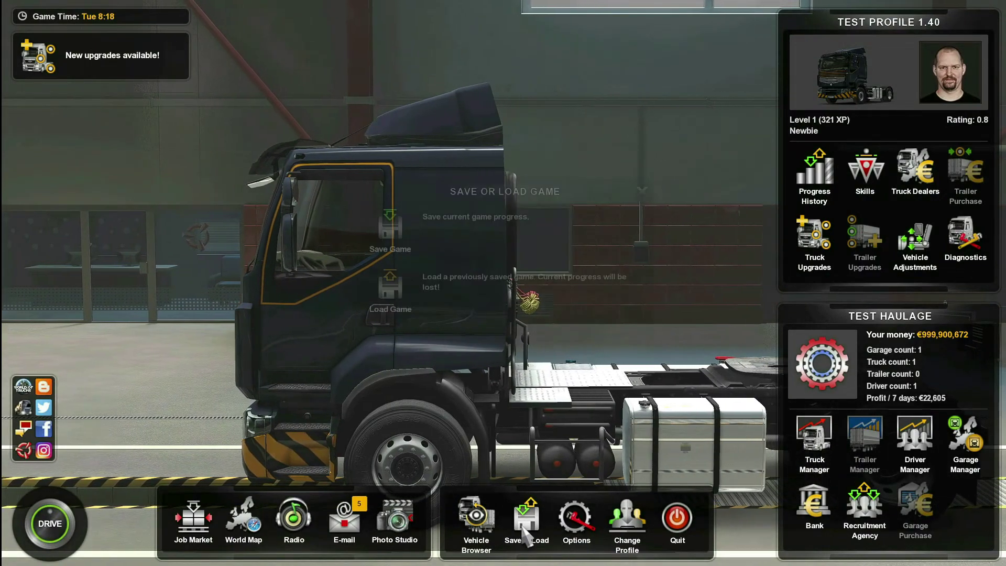
left_click(498, 288)
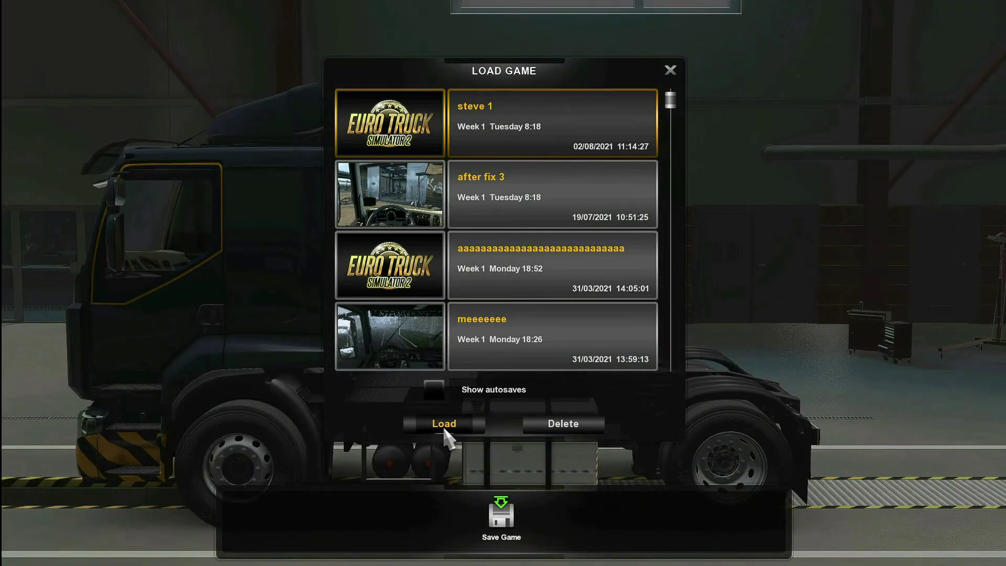
left_click(445, 425)
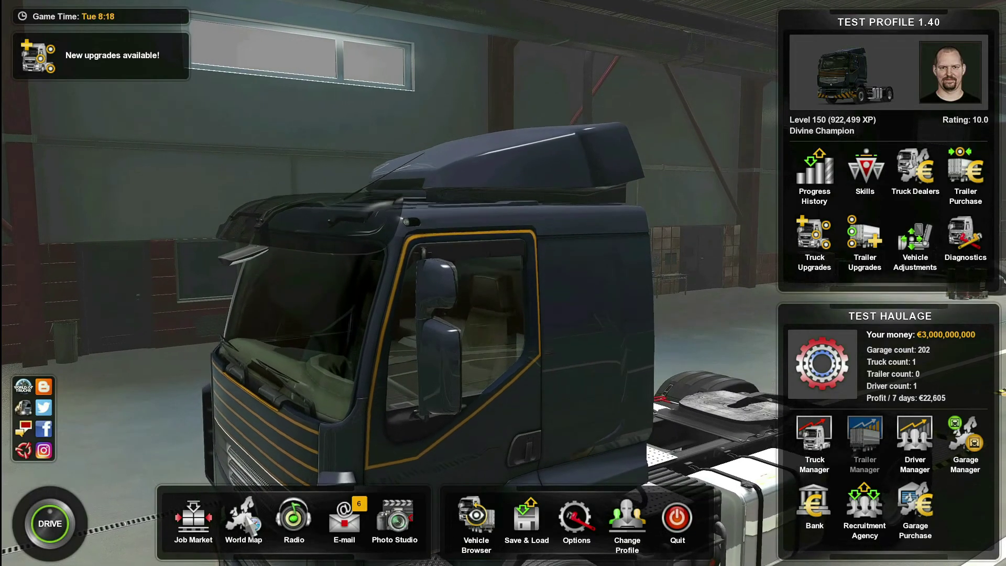
- Examine the world map of the loaded save across central and northern Europe to check which cities are marked as visited
left_click(244, 511)
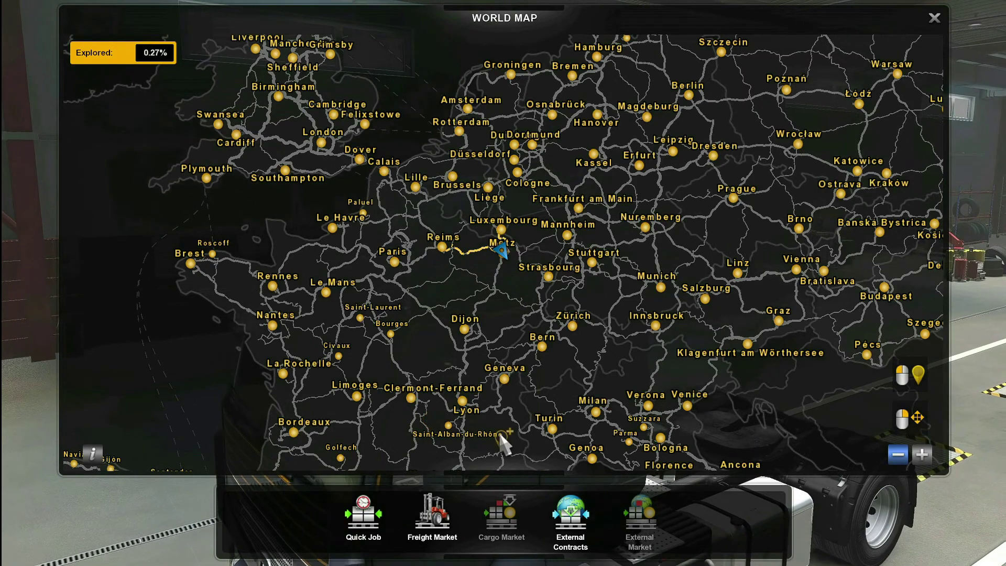
scroll(510, 423, "up", 2)
scroll(510, 423, "down", 2)
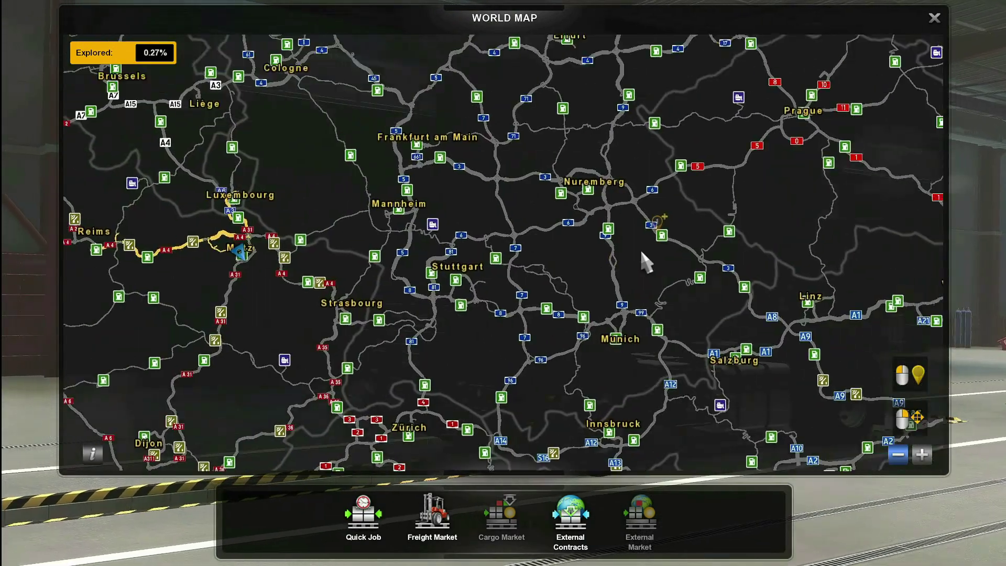
left_click_drag(643, 258, 411, 545)
scroll(433, 449, "up", 3)
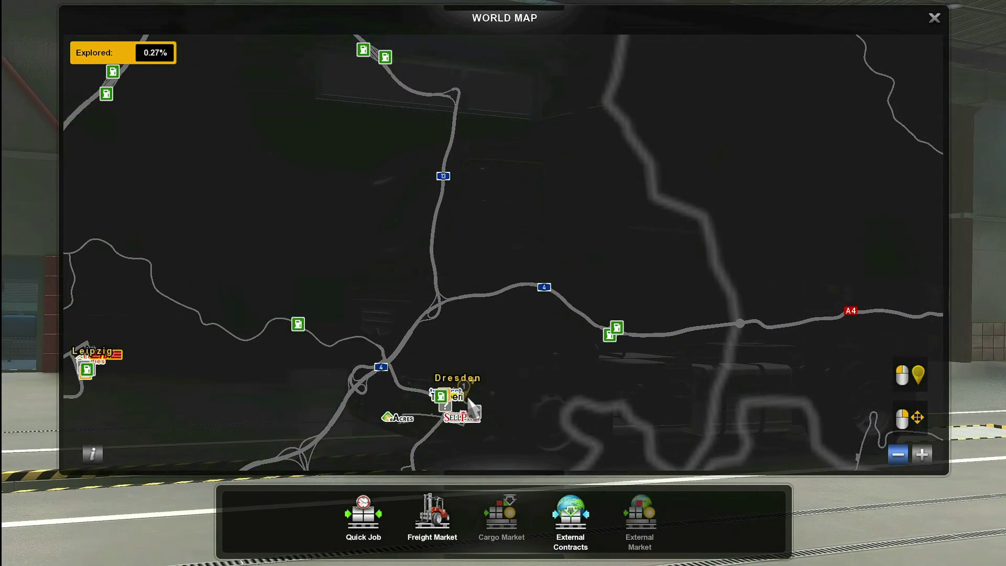
scroll(526, 424, "down", 5)
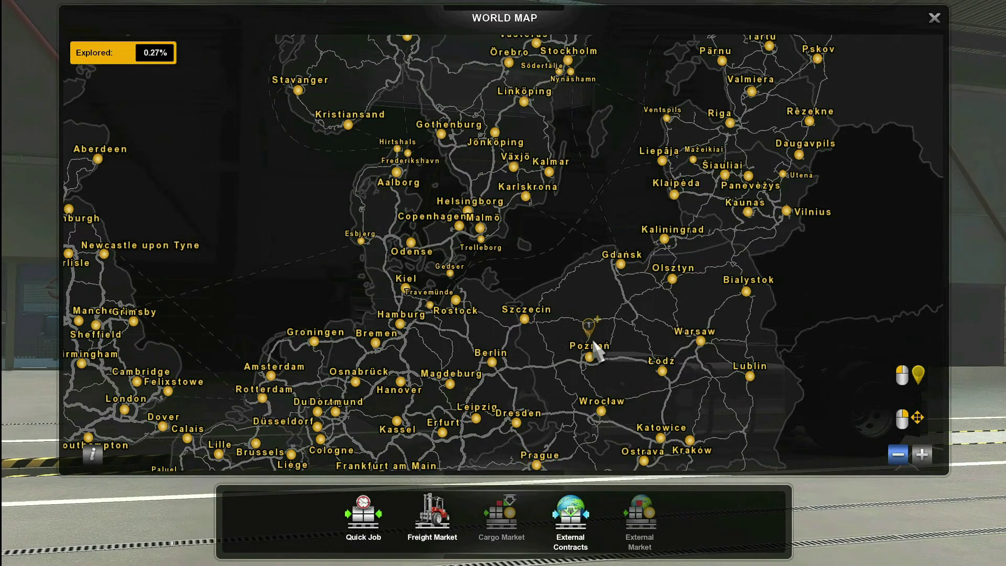
left_click(932, 18)
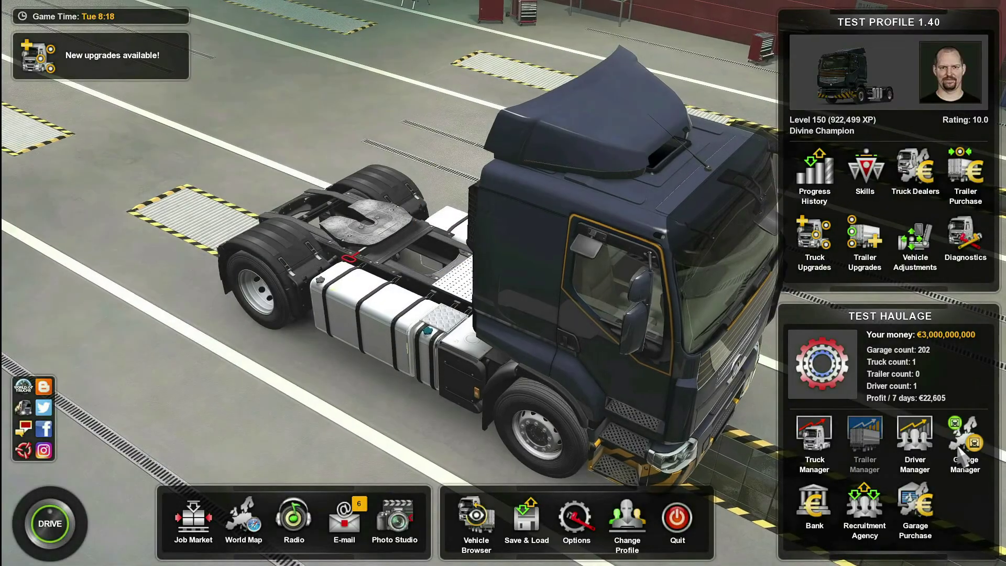
- Browse the company's owned garages and quick travel to the Valmiera garage
left_click(959, 448)
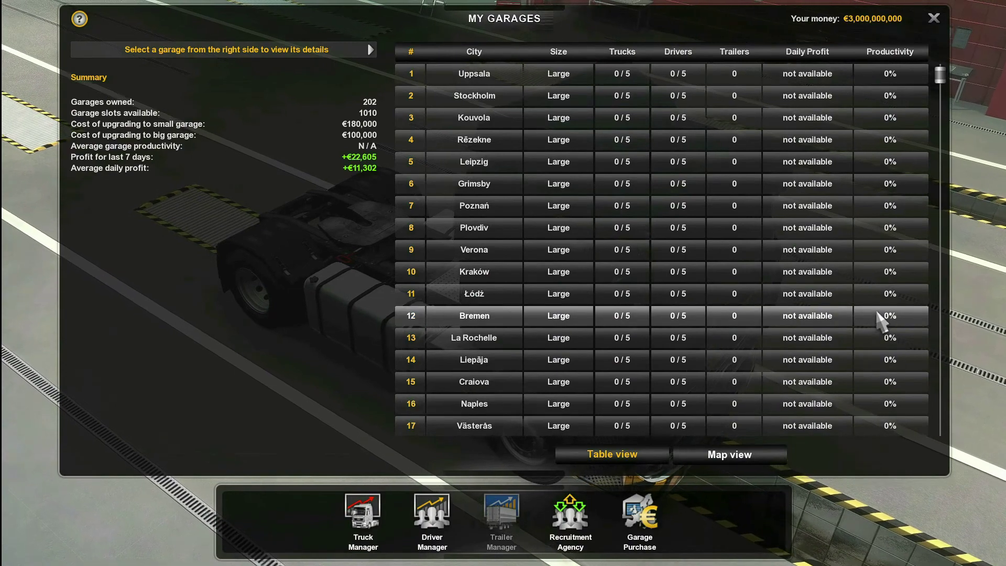
scroll(881, 316, "down", 5)
scroll(879, 314, "down", 8)
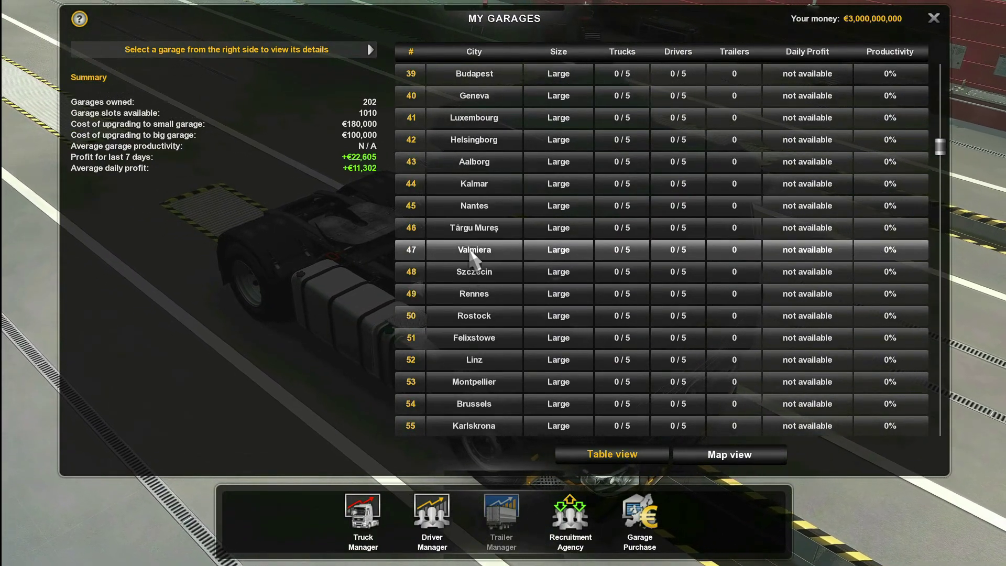
left_click(470, 252)
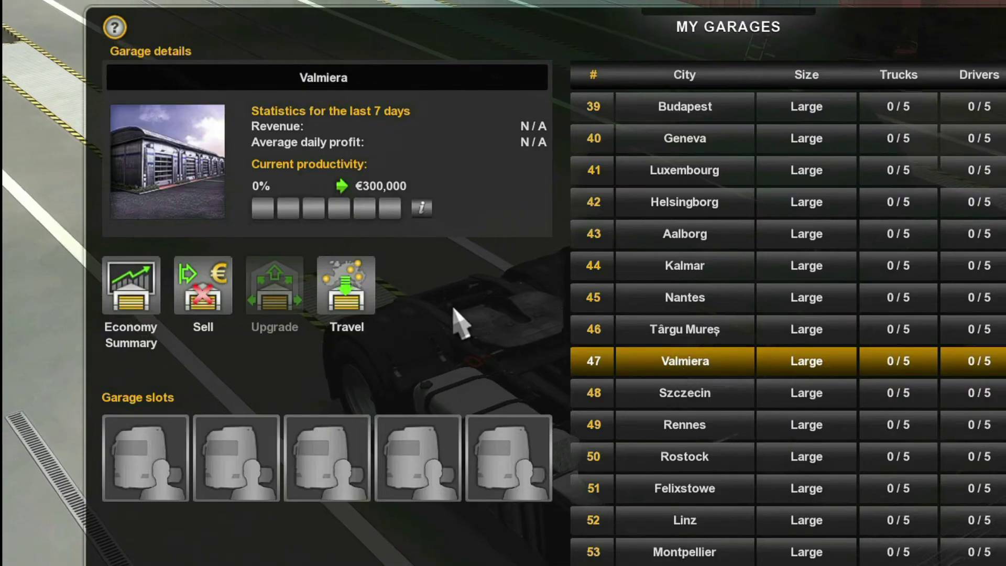
left_click(352, 308)
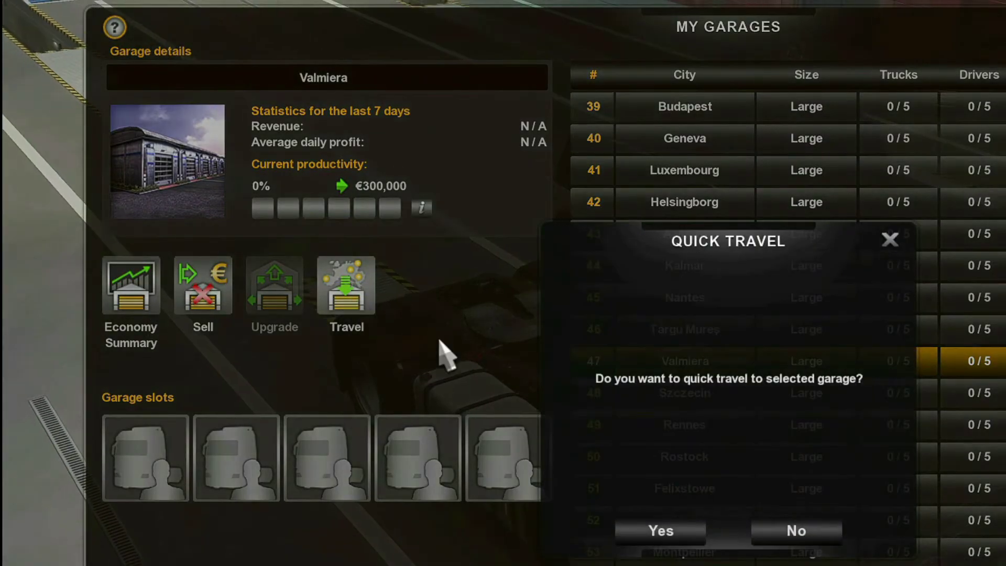
left_click(669, 532)
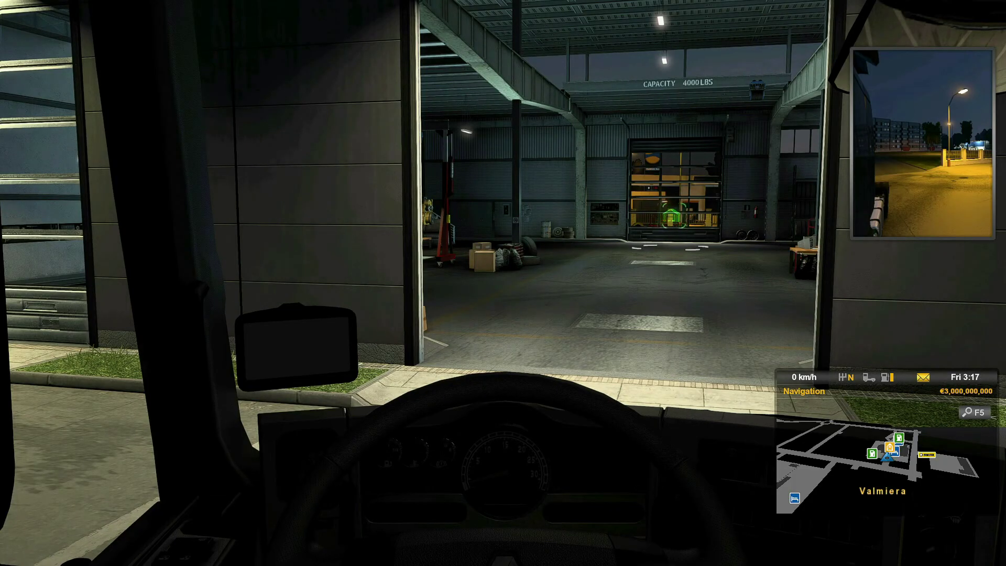
- Hide the on-screen mirror and start the truck's engine outside the Valmiera garage
key("F2")
key("e")
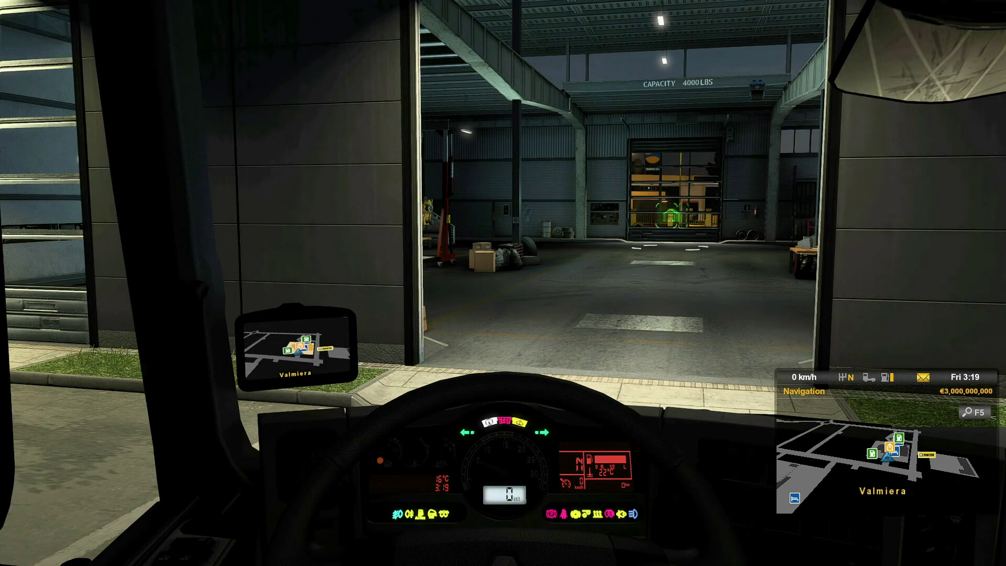